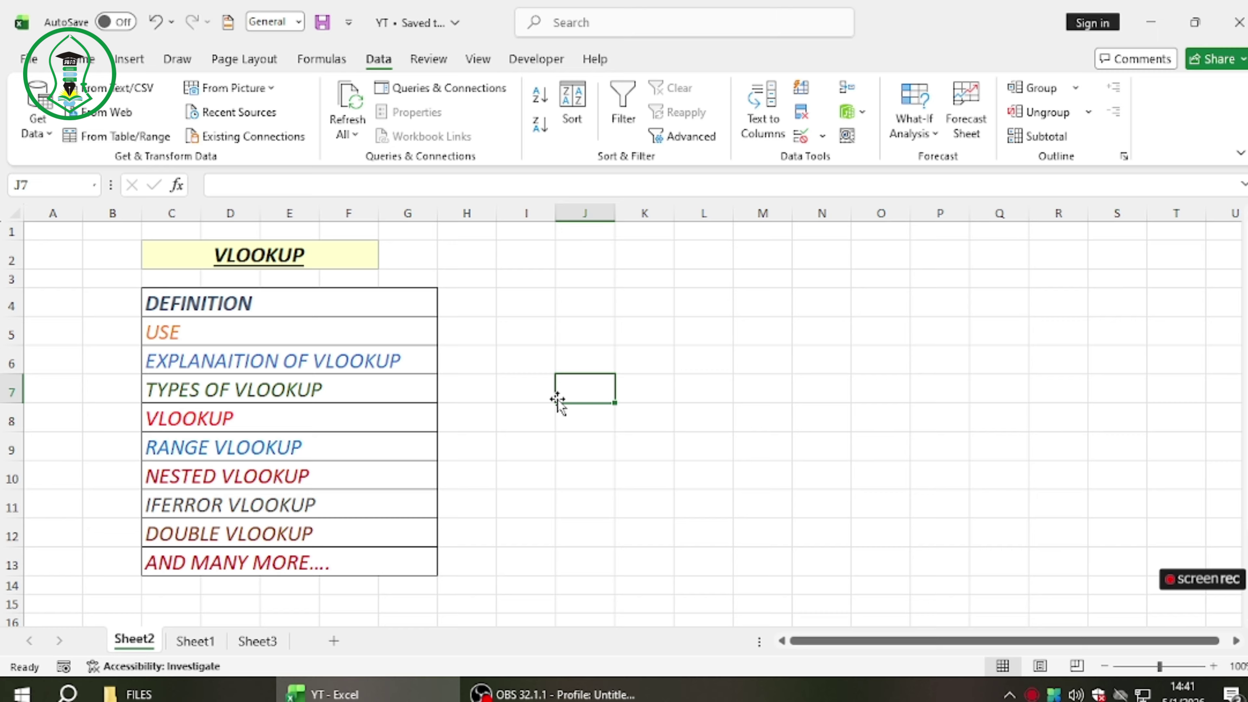
# Review the VLOOKUP topic list on Sheet2, from DEFINITION and USE through the individual VLOOKUP types
pyautogui.click(297, 256)
pyautogui.click(296, 308)
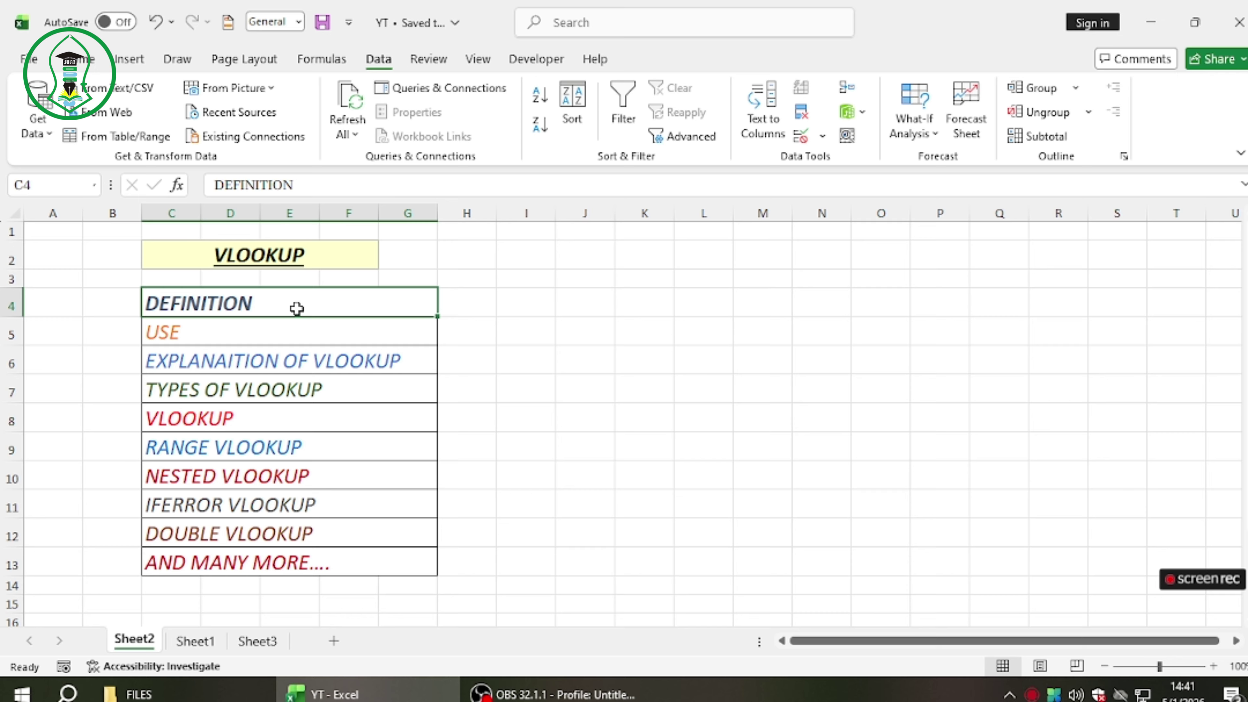
pyautogui.click(248, 328)
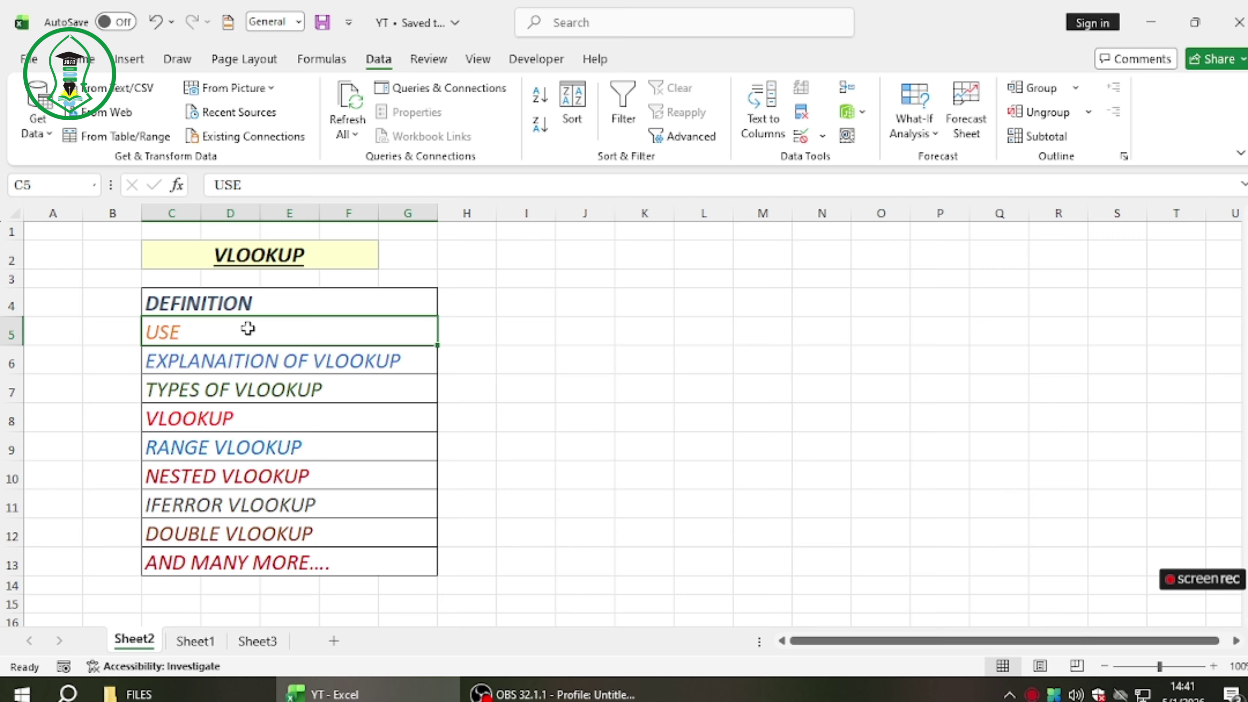
pyautogui.click(210, 362)
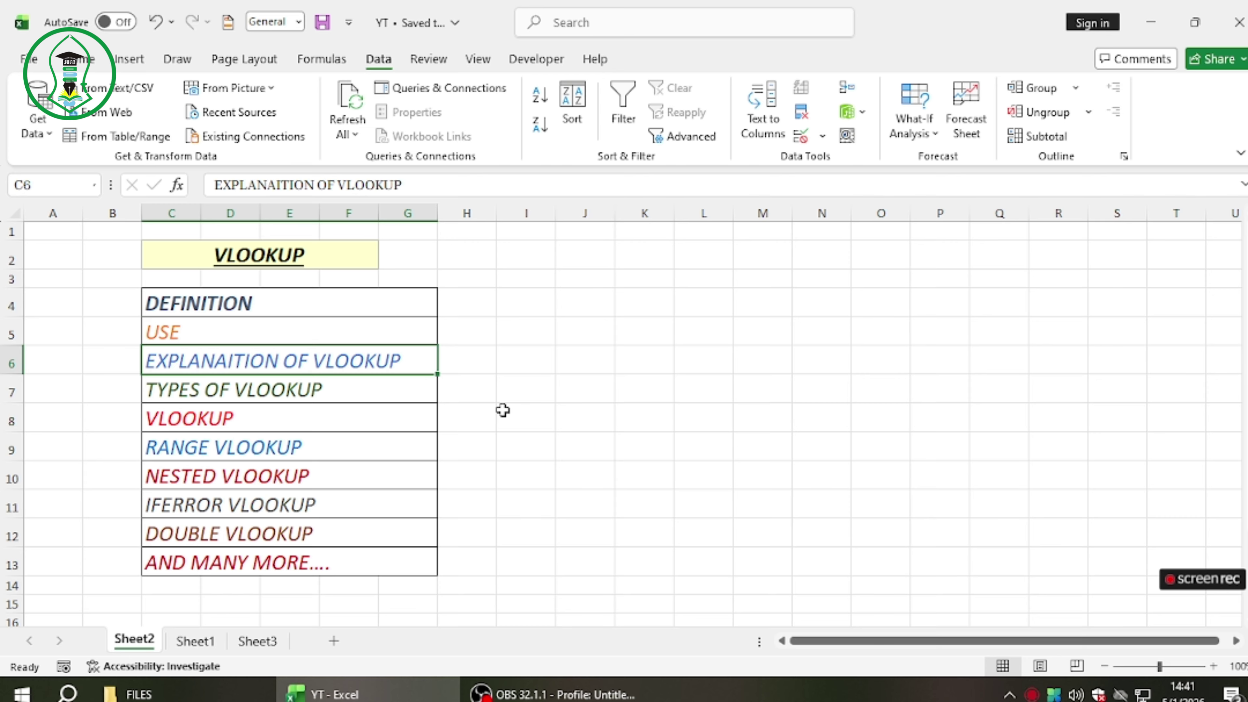
pyautogui.click(359, 396)
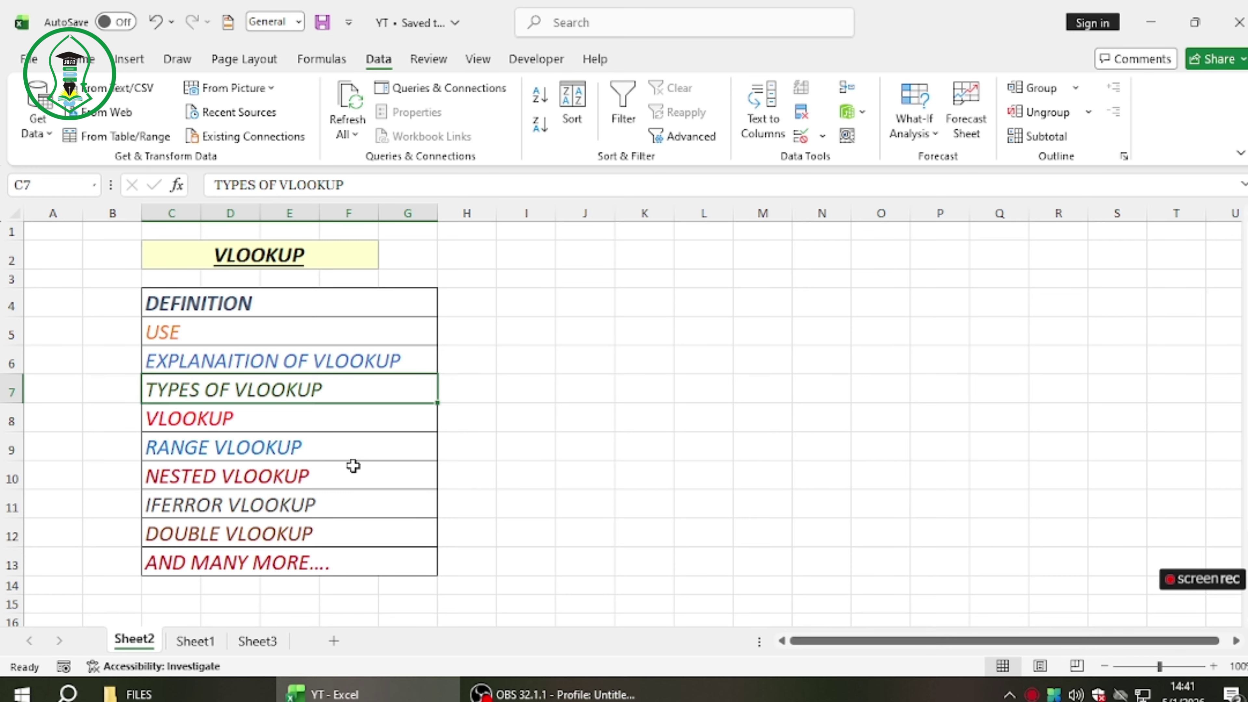
pyautogui.click(313, 424)
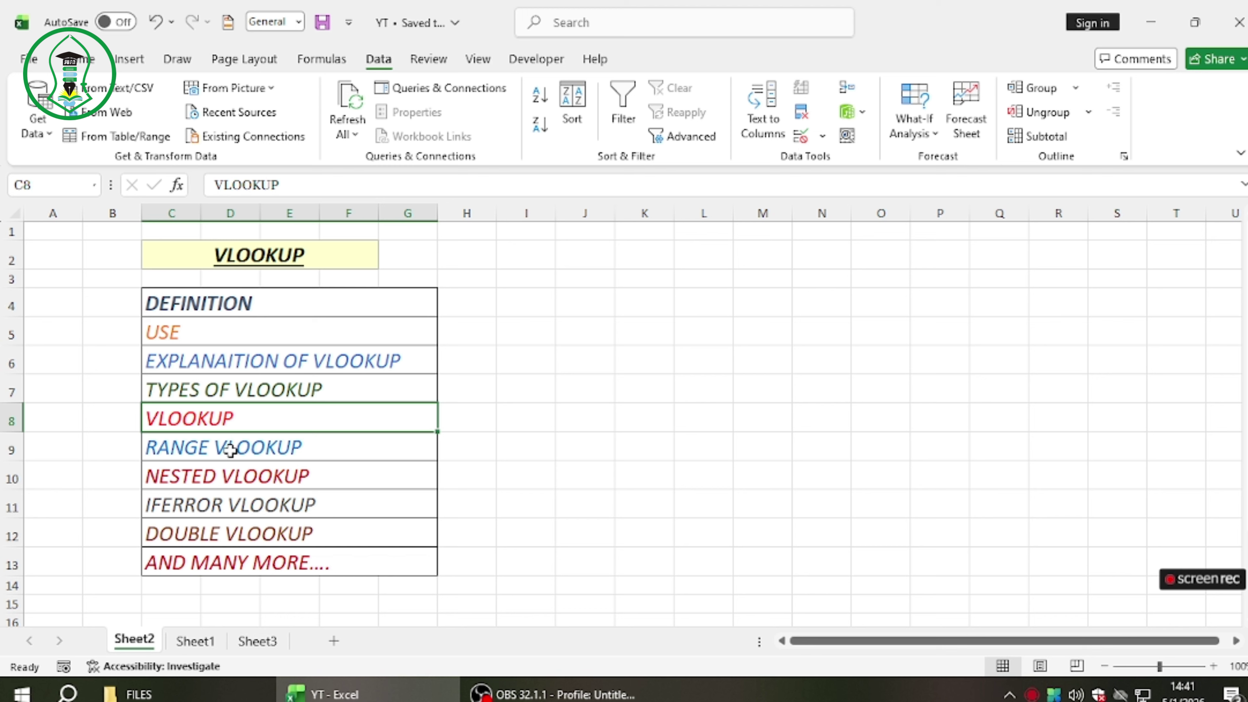
pyautogui.moveTo(231, 450); pyautogui.dragTo(234, 560)
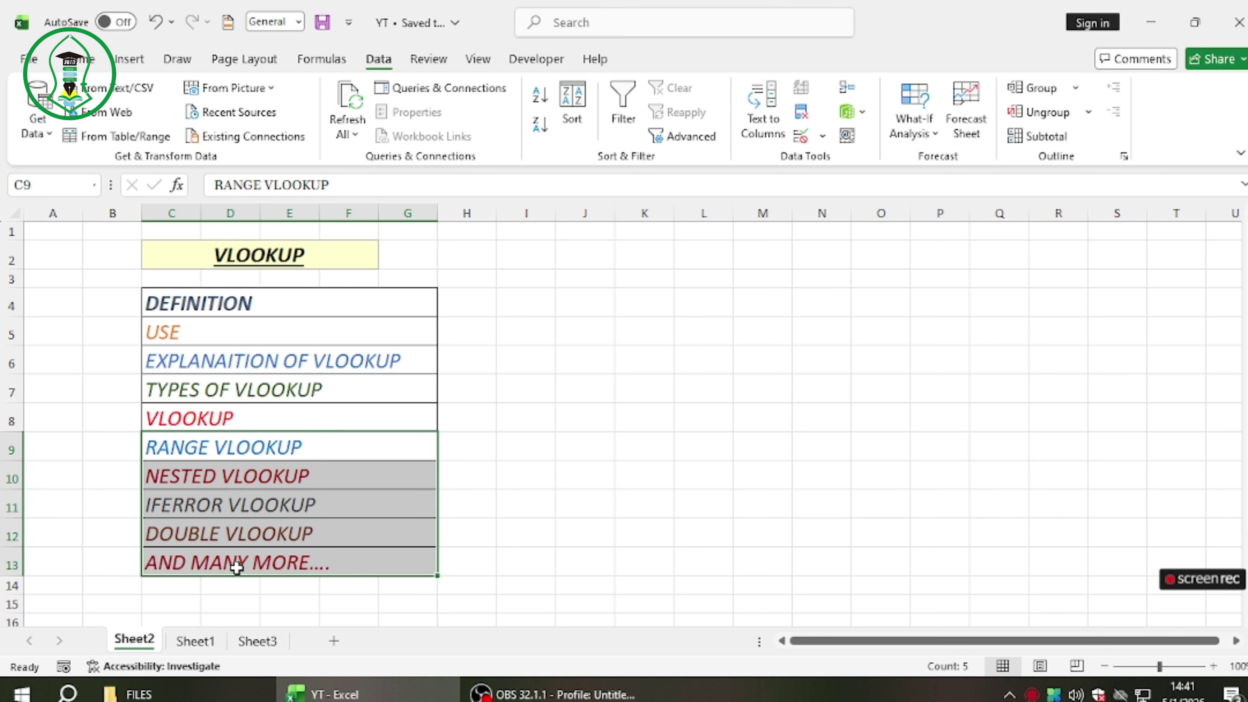
pyautogui.click(229, 455)
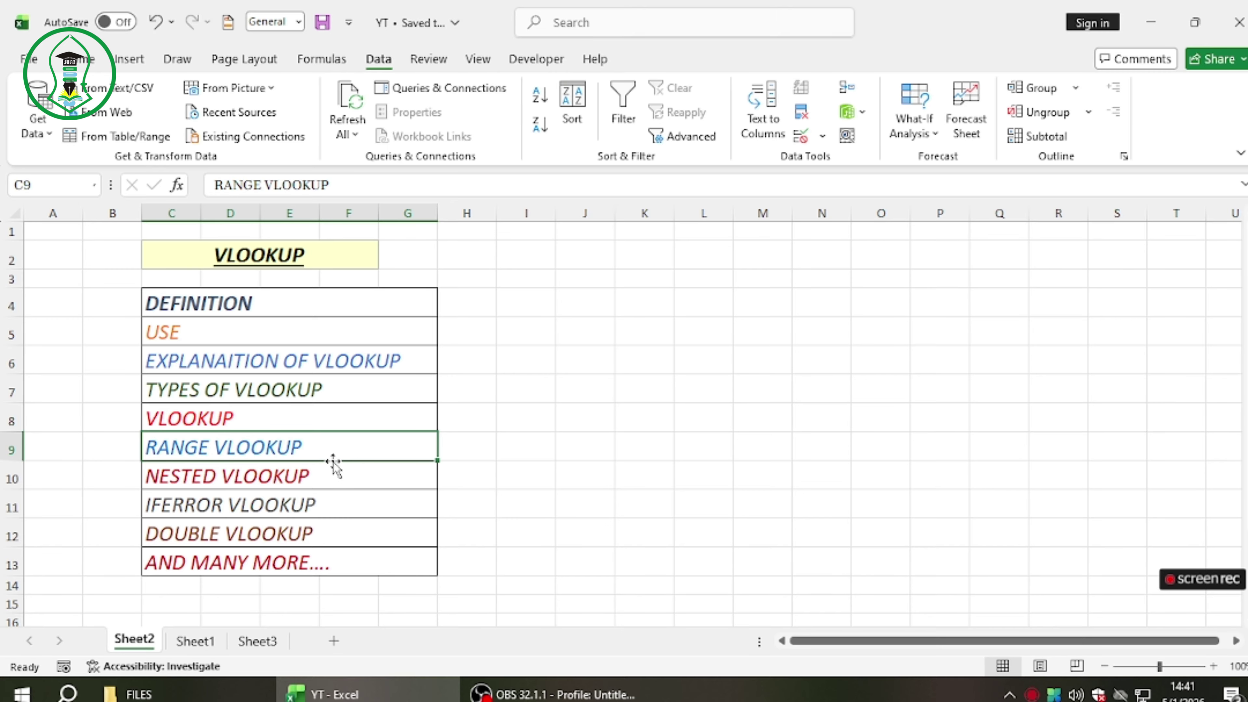
pyautogui.click(379, 478)
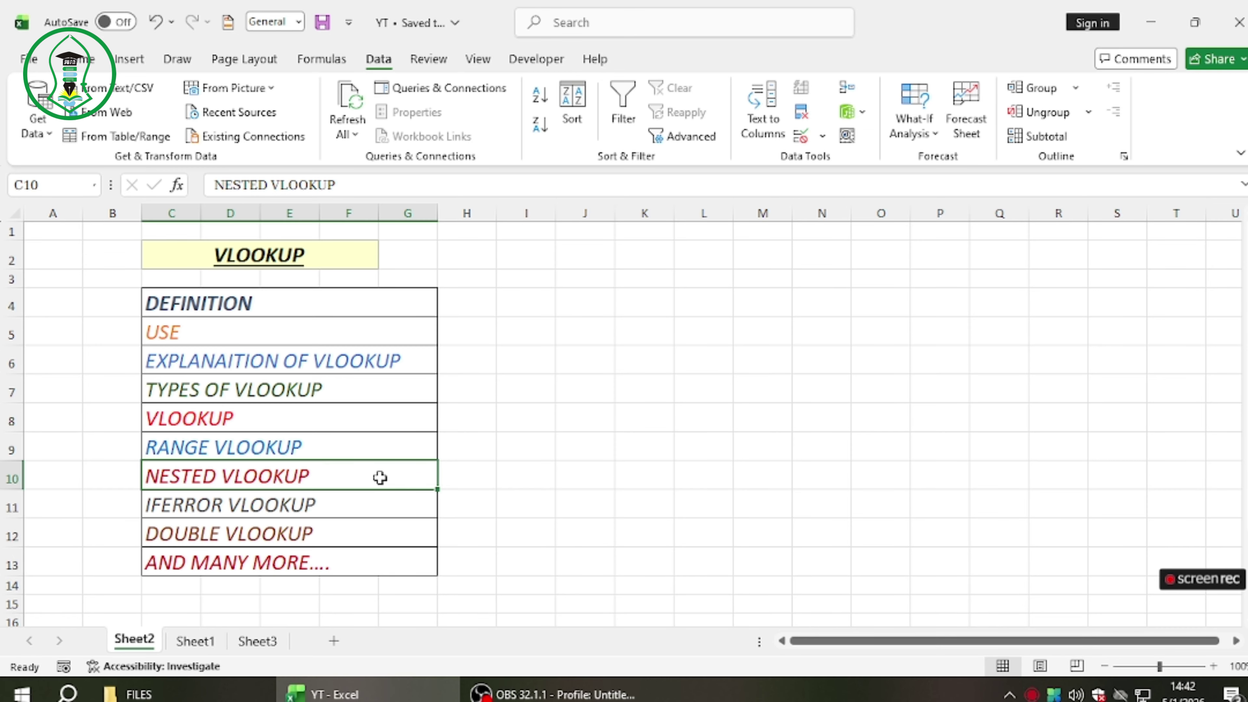
pyautogui.click(176, 329)
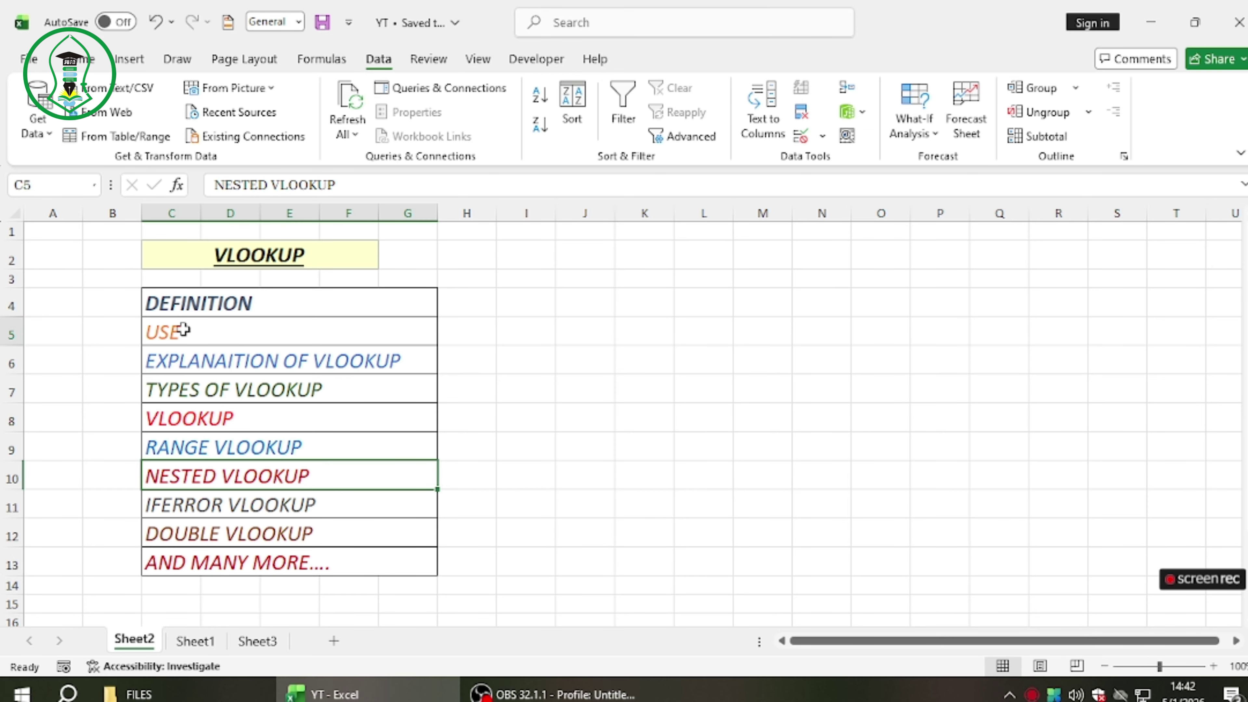
pyautogui.click(195, 302)
pyautogui.click(354, 539)
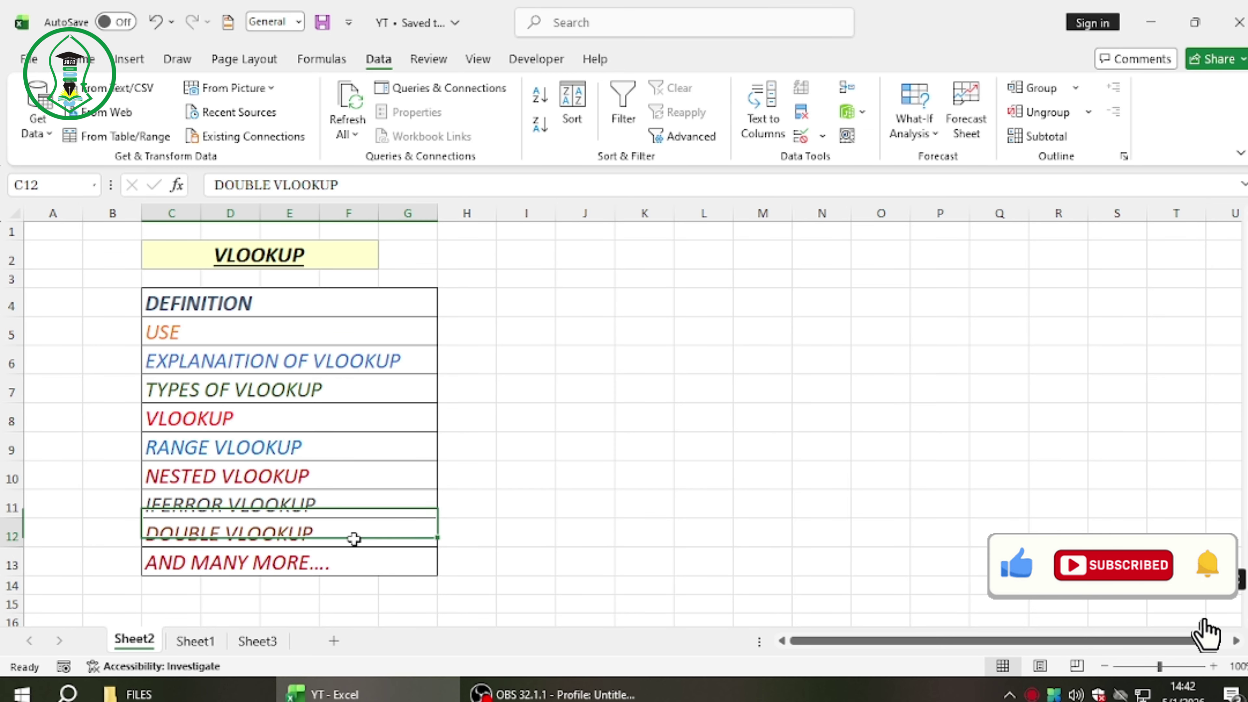
pyautogui.click(245, 303)
# Read the VLOOKUP definition, the function syntax and the Lookup_value description on Sheet1
pyautogui.click(195, 640)
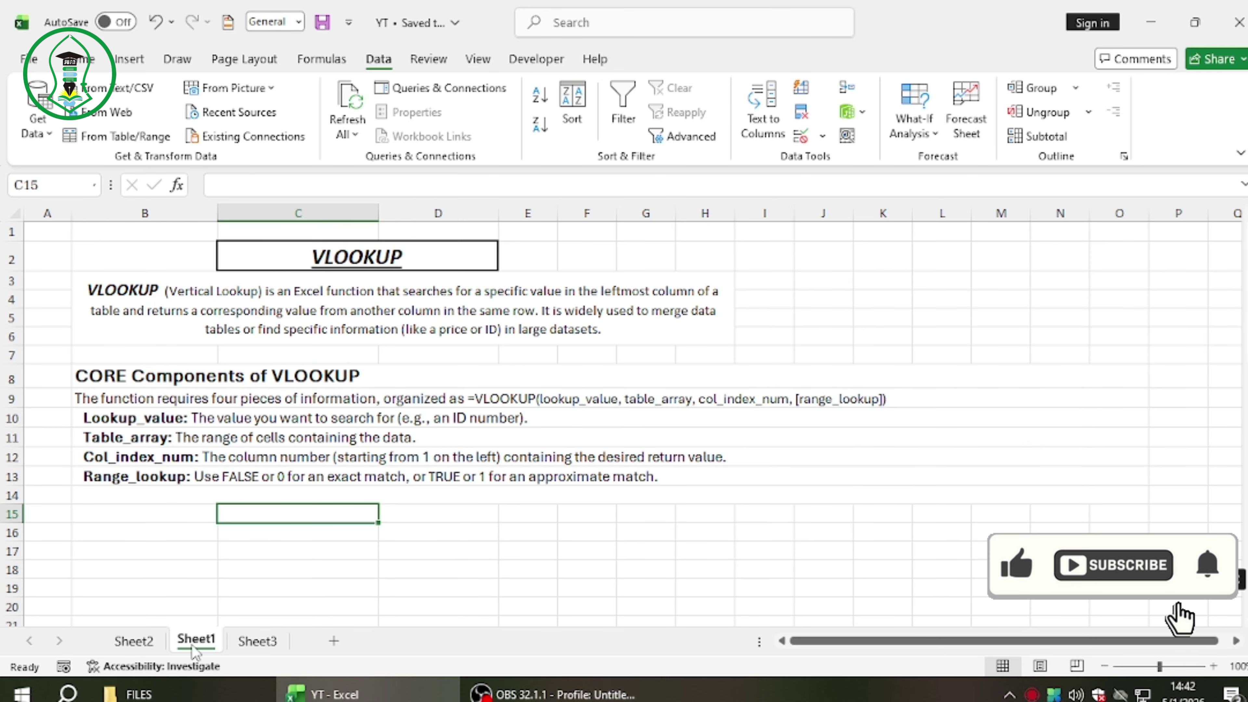
pyautogui.click(115, 286)
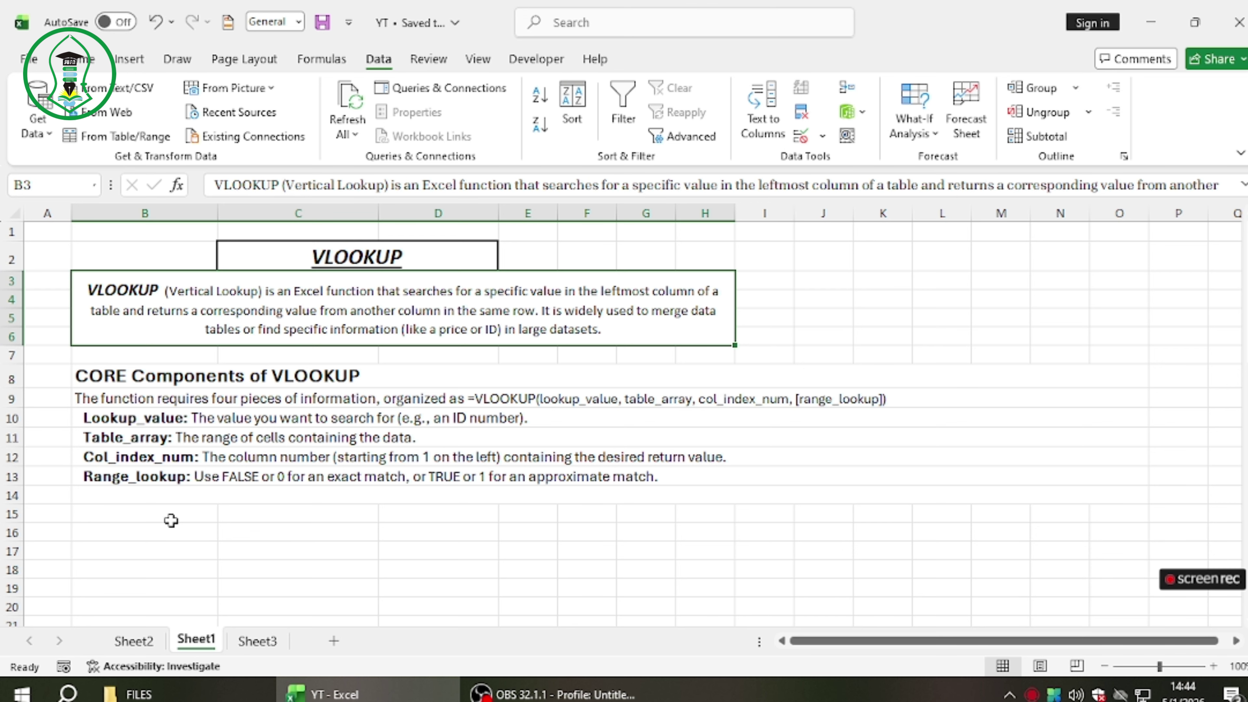
pyautogui.click(522, 550)
pyautogui.click(486, 400)
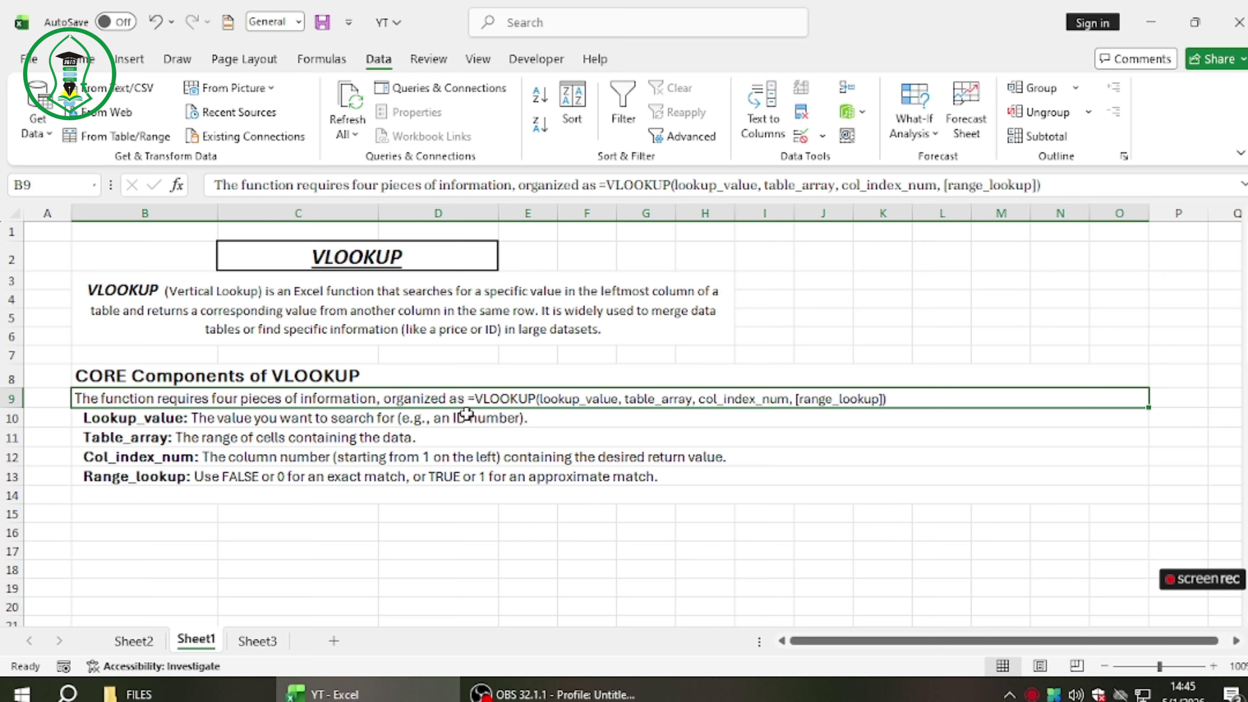
pyautogui.click(98, 421)
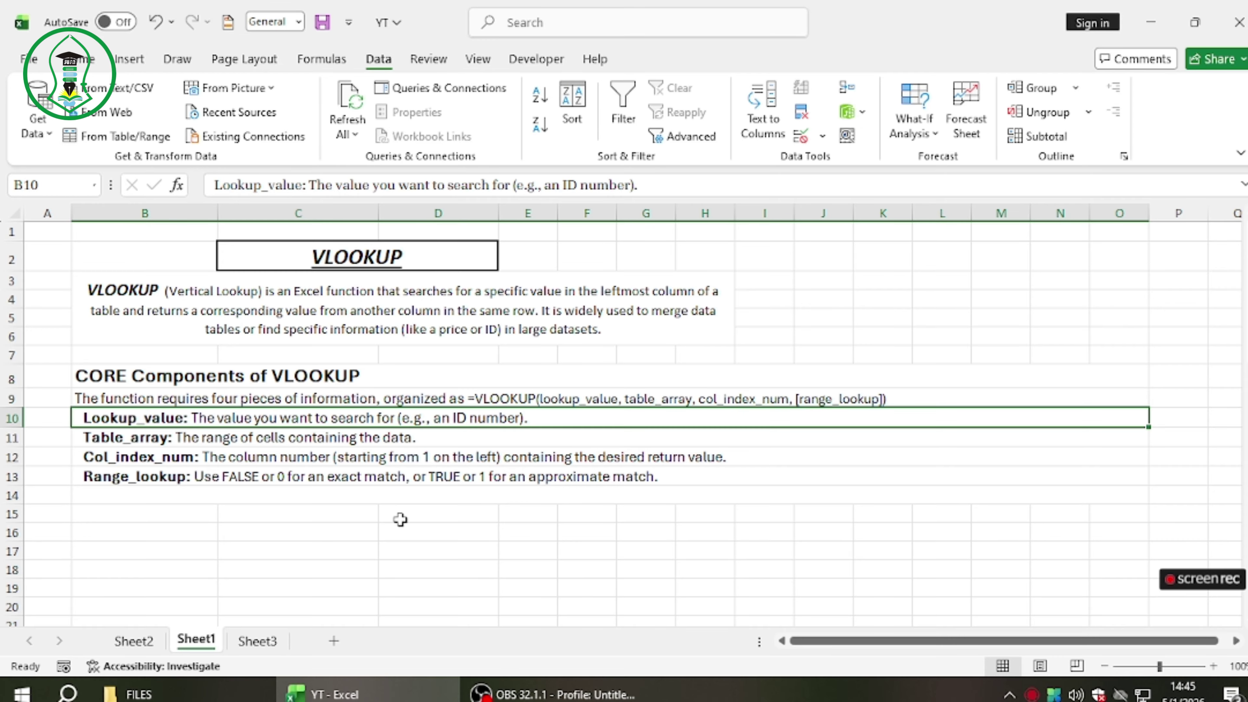
# Examine the BILL ENTRY table on Sheet3, covering the product data, the invoice number column and the first total amount
pyautogui.click(257, 641)
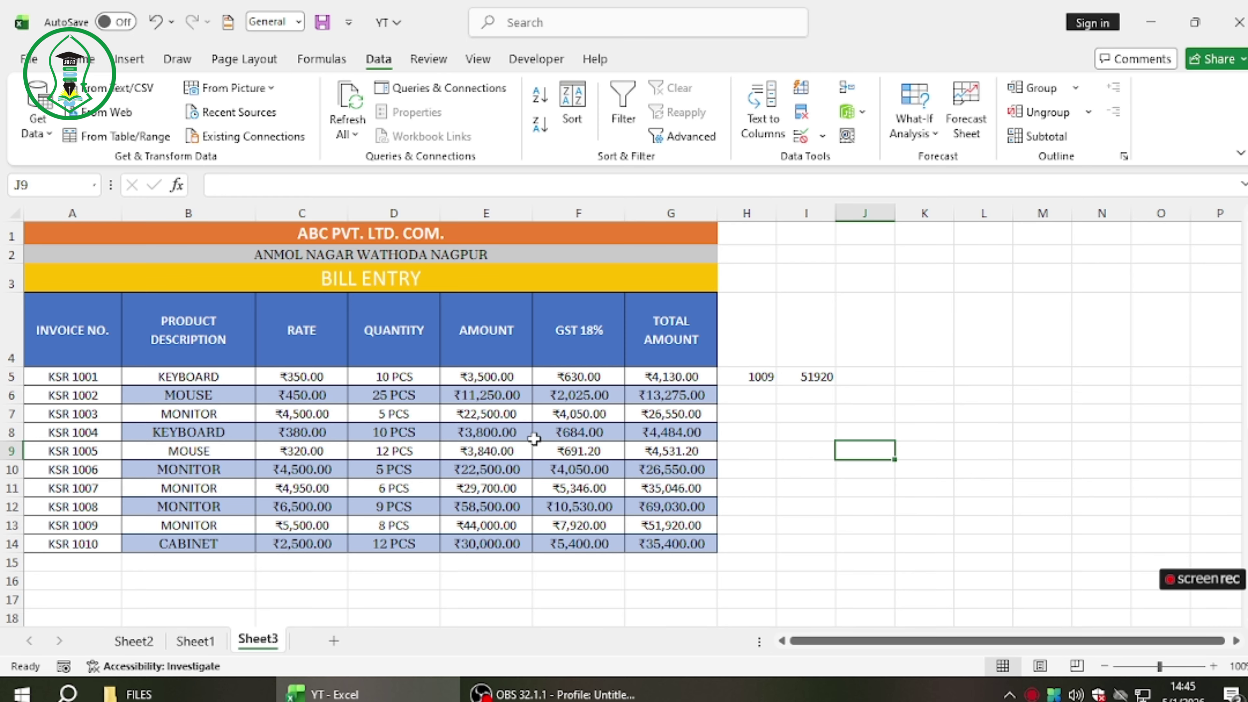
pyautogui.moveTo(190, 381); pyautogui.dragTo(680, 546)
pyautogui.click(681, 546)
pyautogui.click(201, 432)
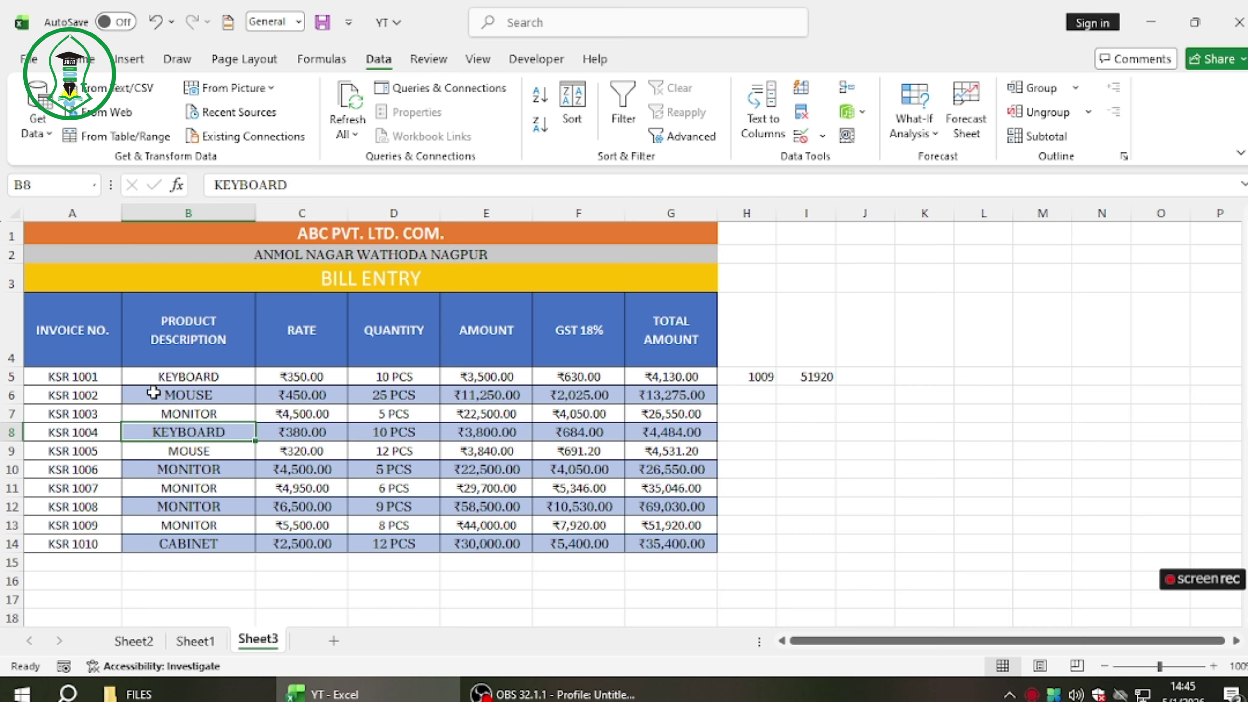
pyautogui.moveTo(166, 378); pyautogui.dragTo(178, 394)
pyautogui.moveTo(405, 555); pyautogui.dragTo(649, 538)
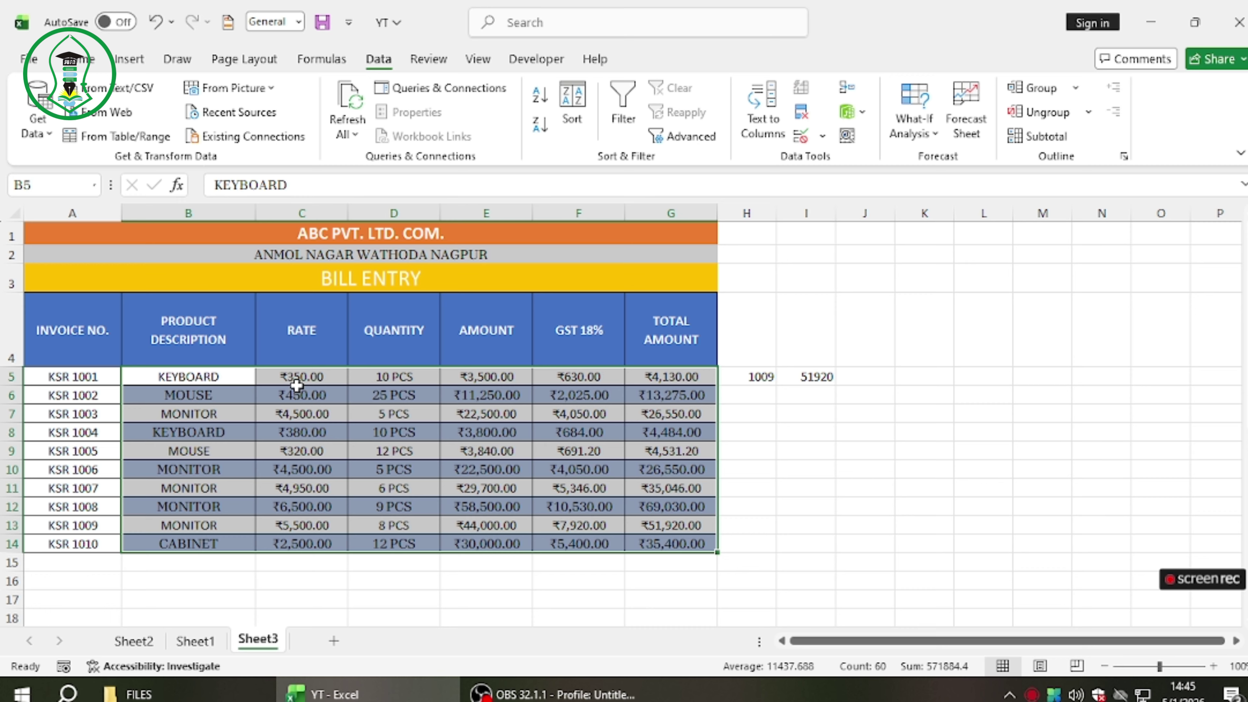
pyautogui.moveTo(82, 373); pyautogui.dragTo(73, 545)
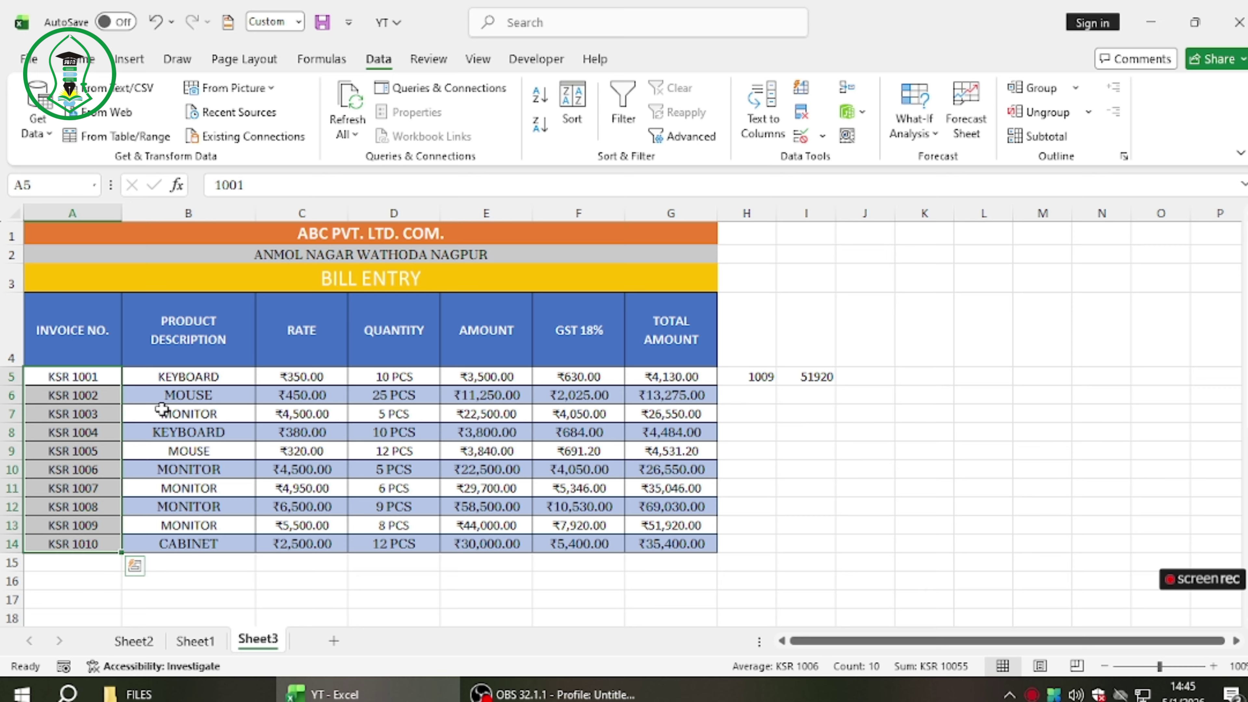
pyautogui.click(637, 376)
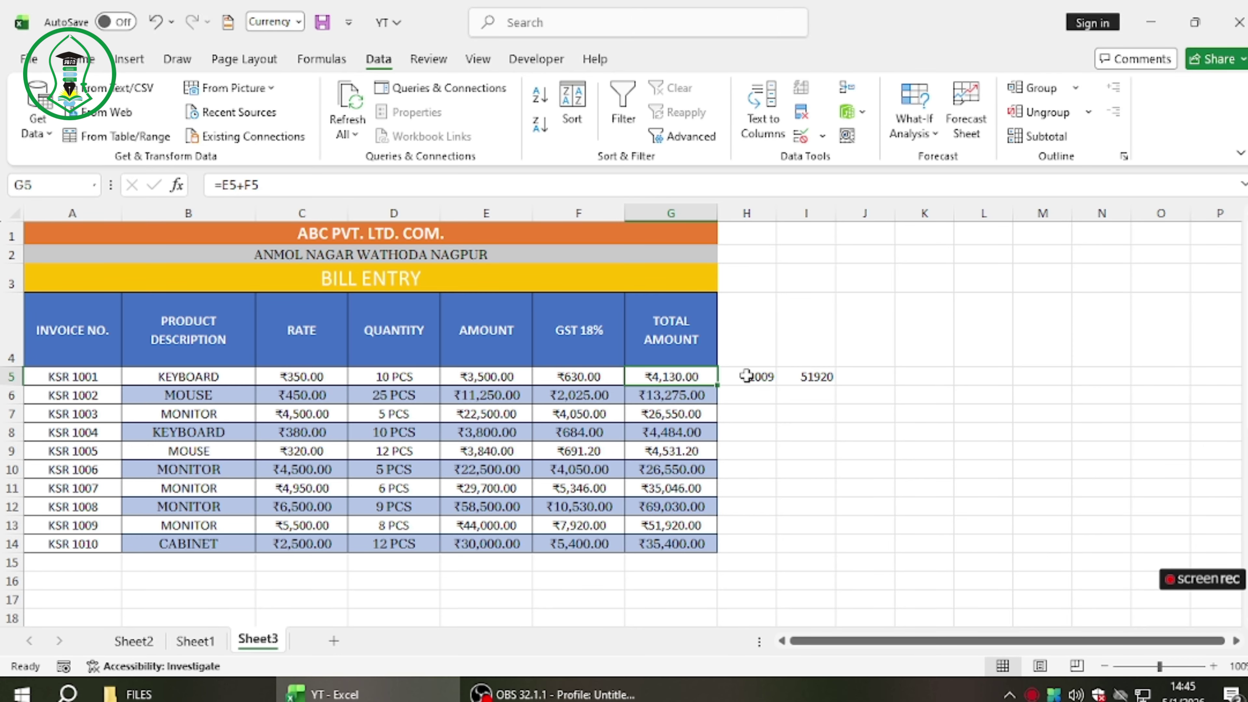
# Read the Table_array, Col_index_num and Range_lookup descriptions on Sheet1, comparing them with the bill table on Sheet3
pyautogui.click(195, 640)
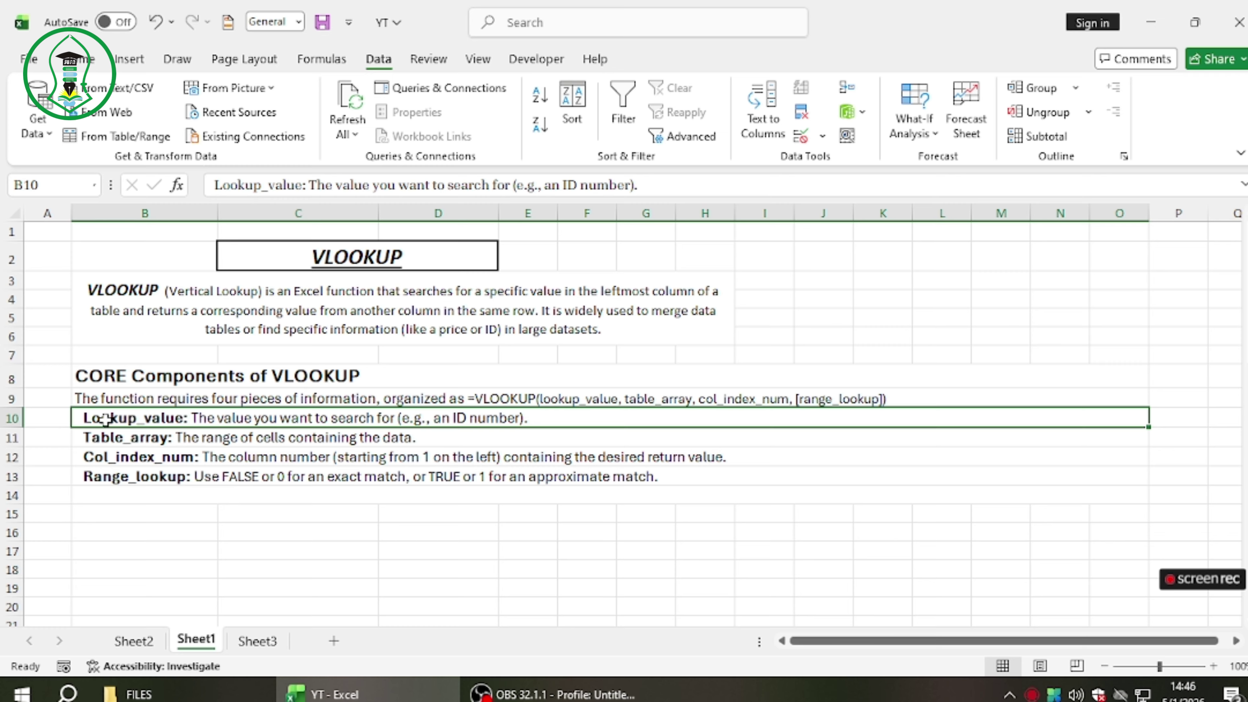
pyautogui.click(100, 440)
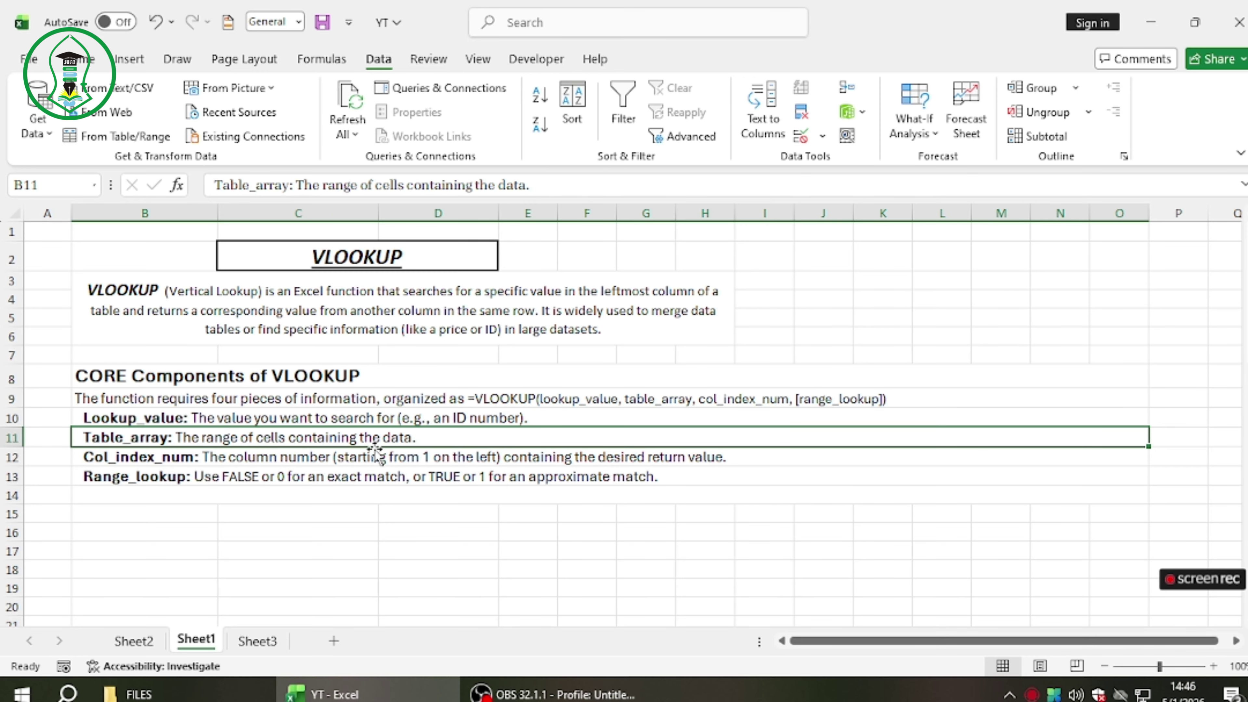
pyautogui.click(259, 641)
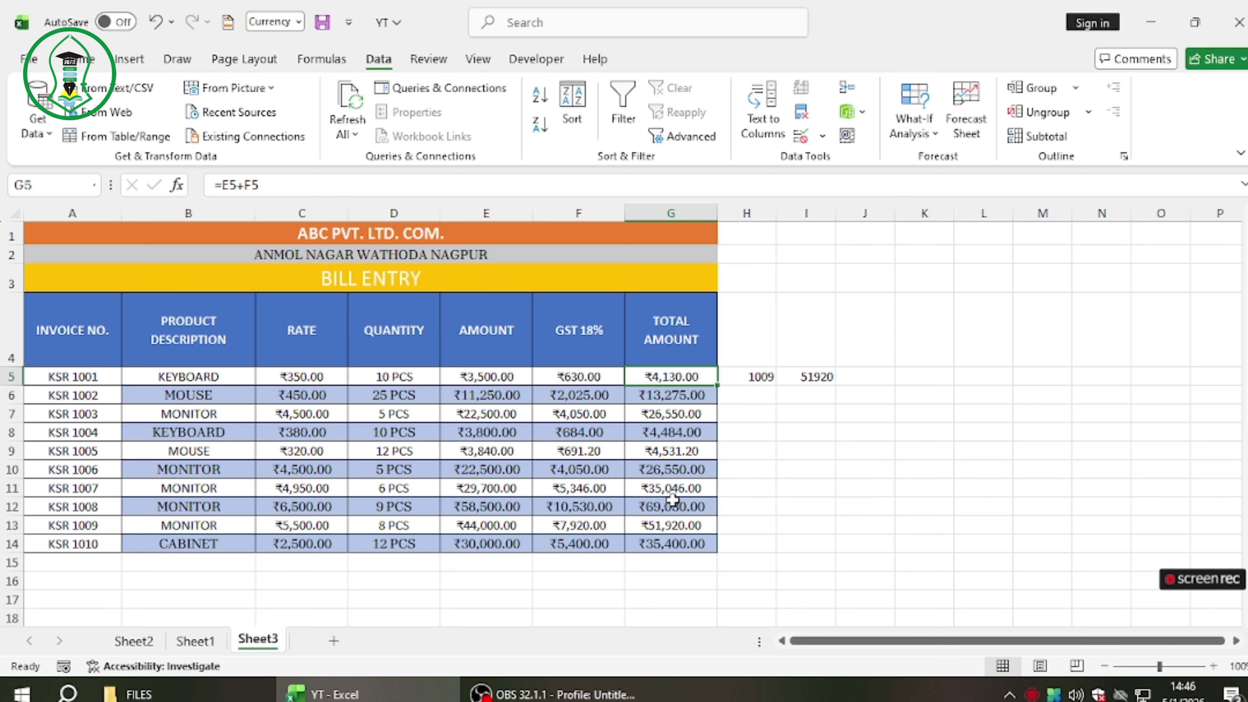
pyautogui.click(197, 641)
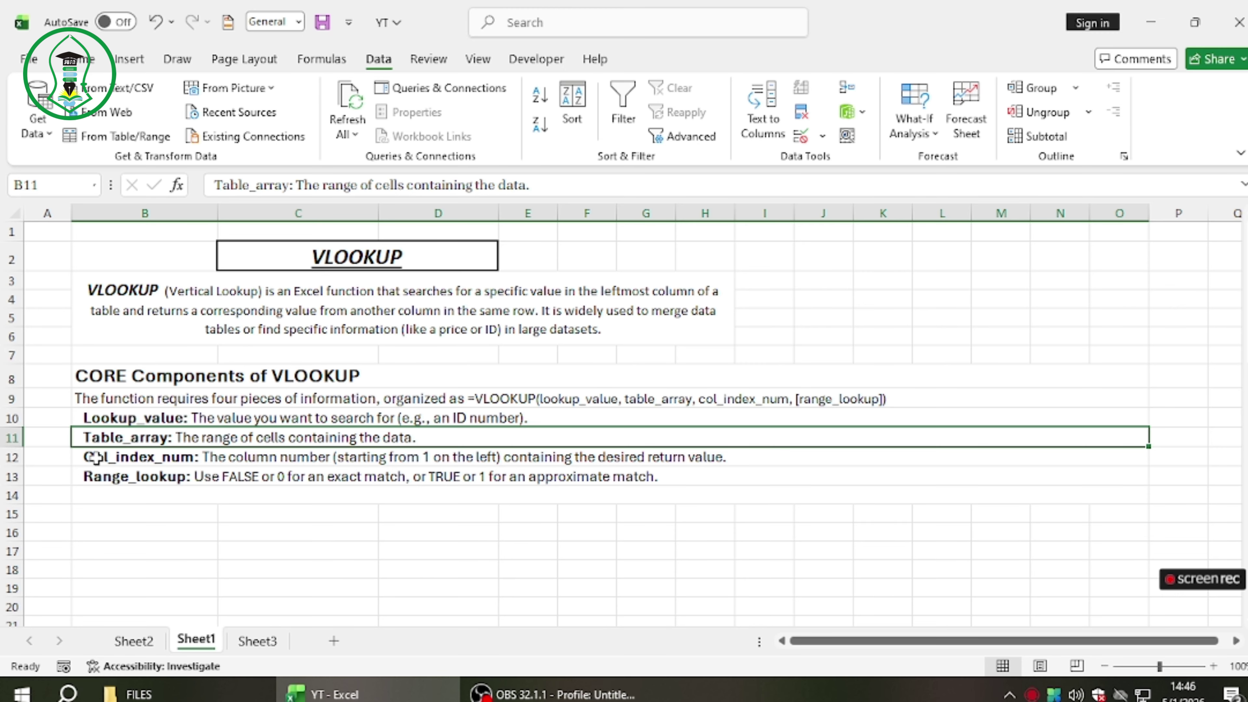
pyautogui.click(240, 642)
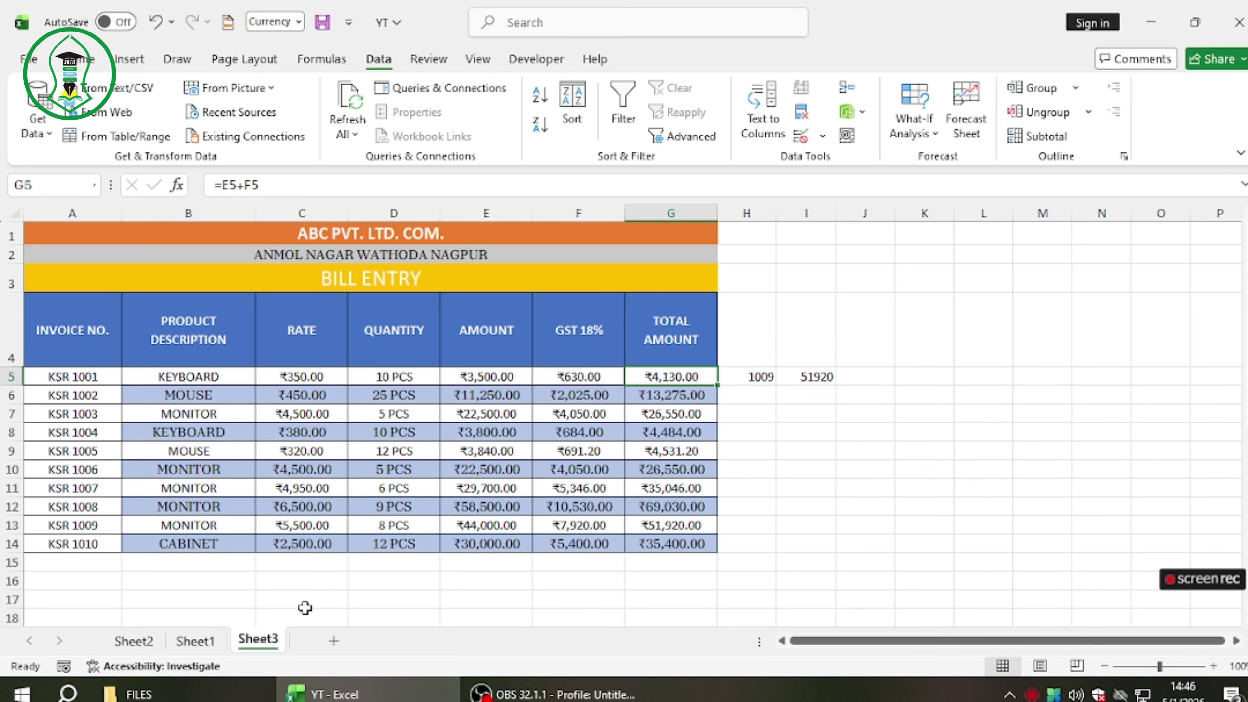
pyautogui.click(197, 641)
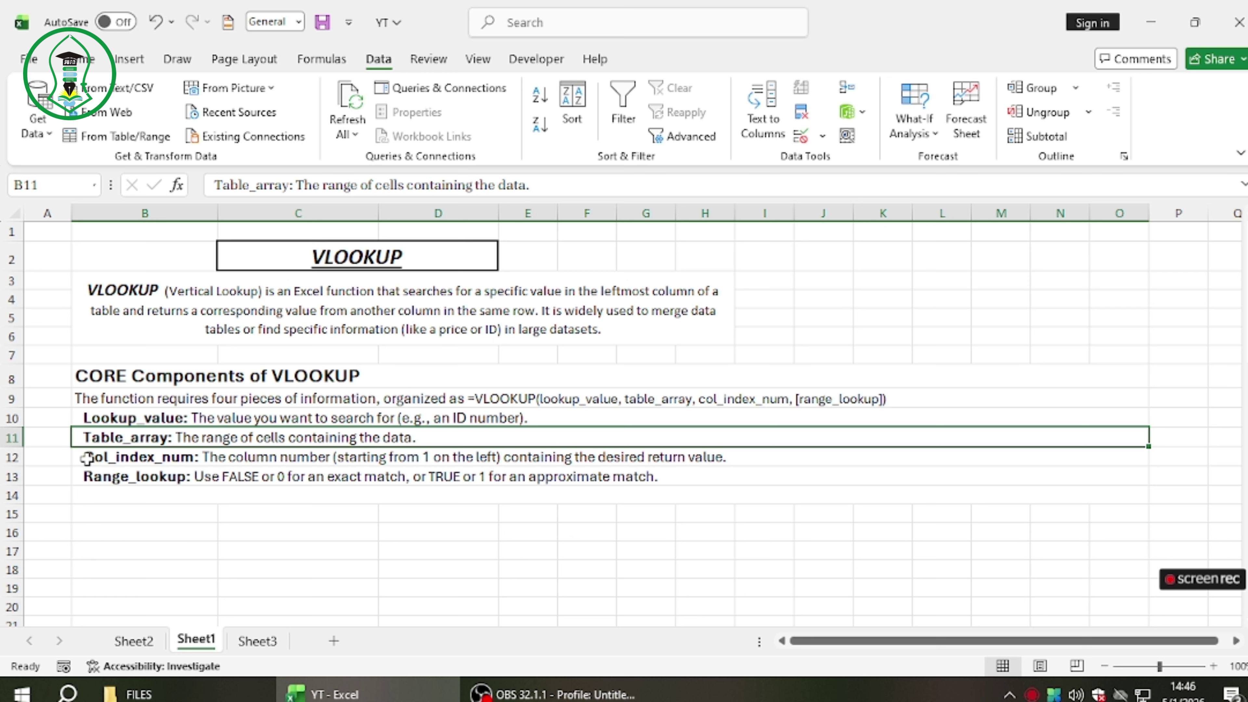
pyautogui.press('Down')
pyautogui.press('Down')
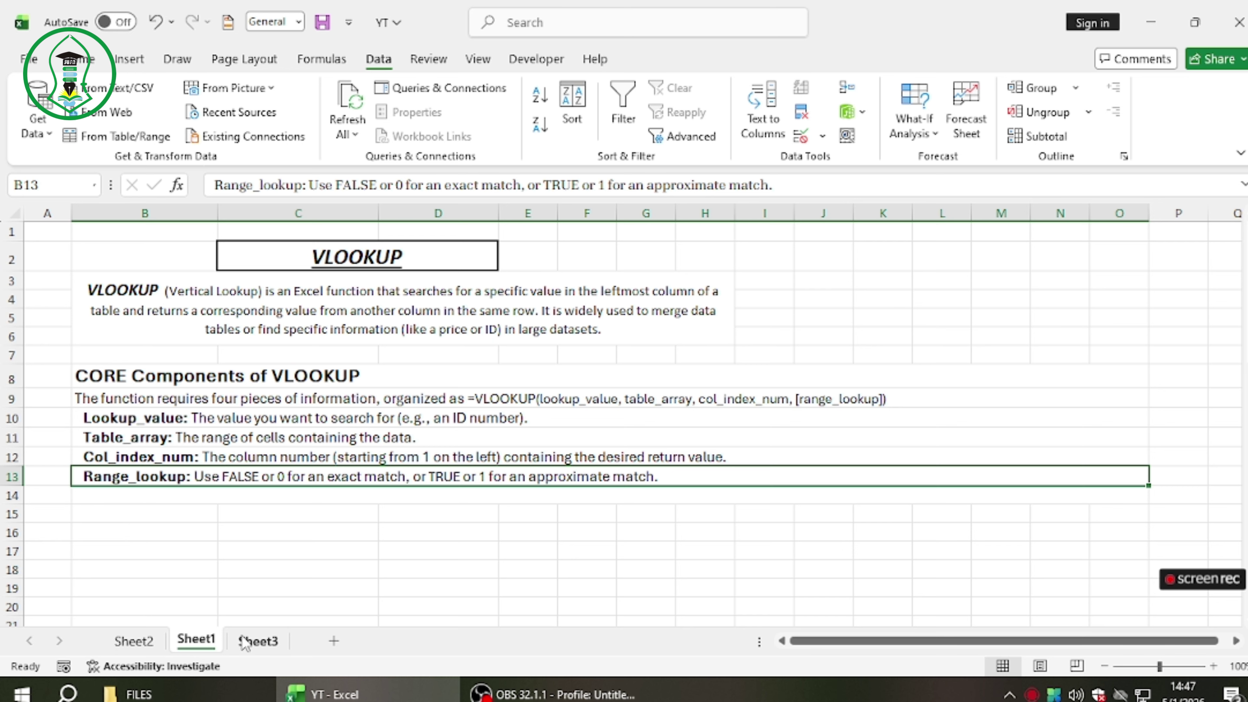
# Recheck the DEFINITION, USE and EXPLANAITION OF VLOOKUP topics on Sheet2 against the notes on Sheet1 and the bill table on Sheet3
pyautogui.click(134, 641)
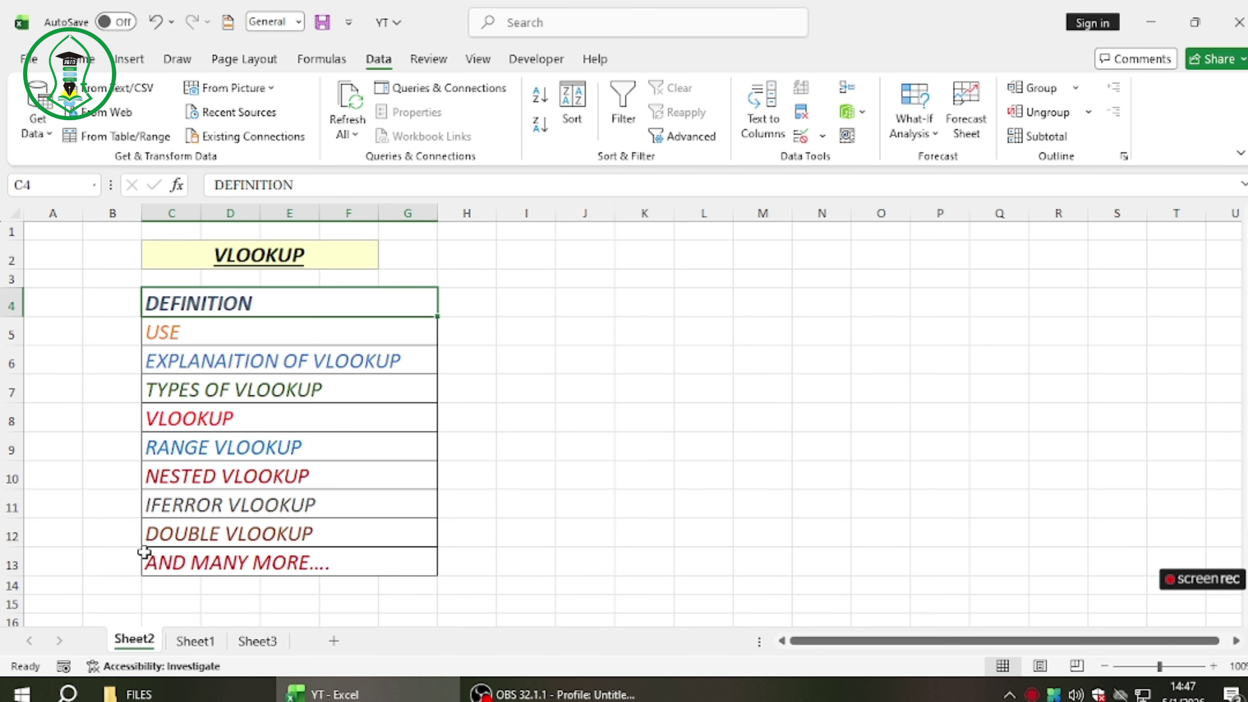
pyautogui.click(182, 642)
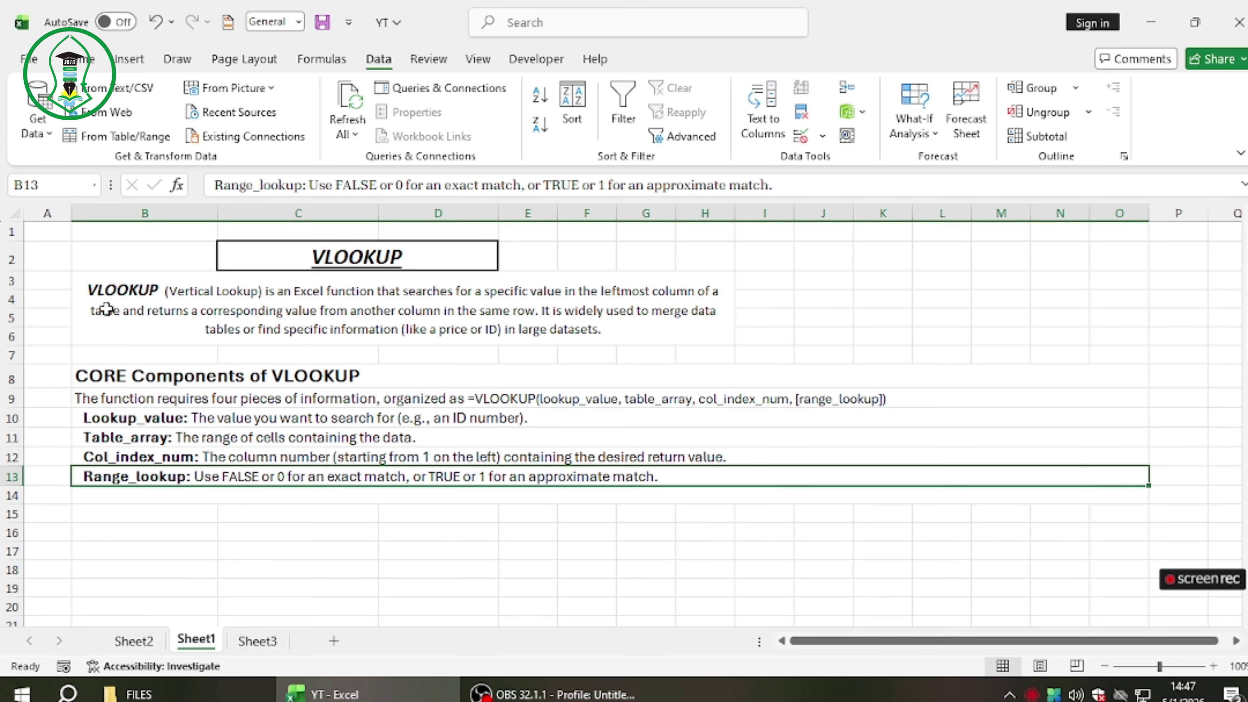
pyautogui.click(148, 647)
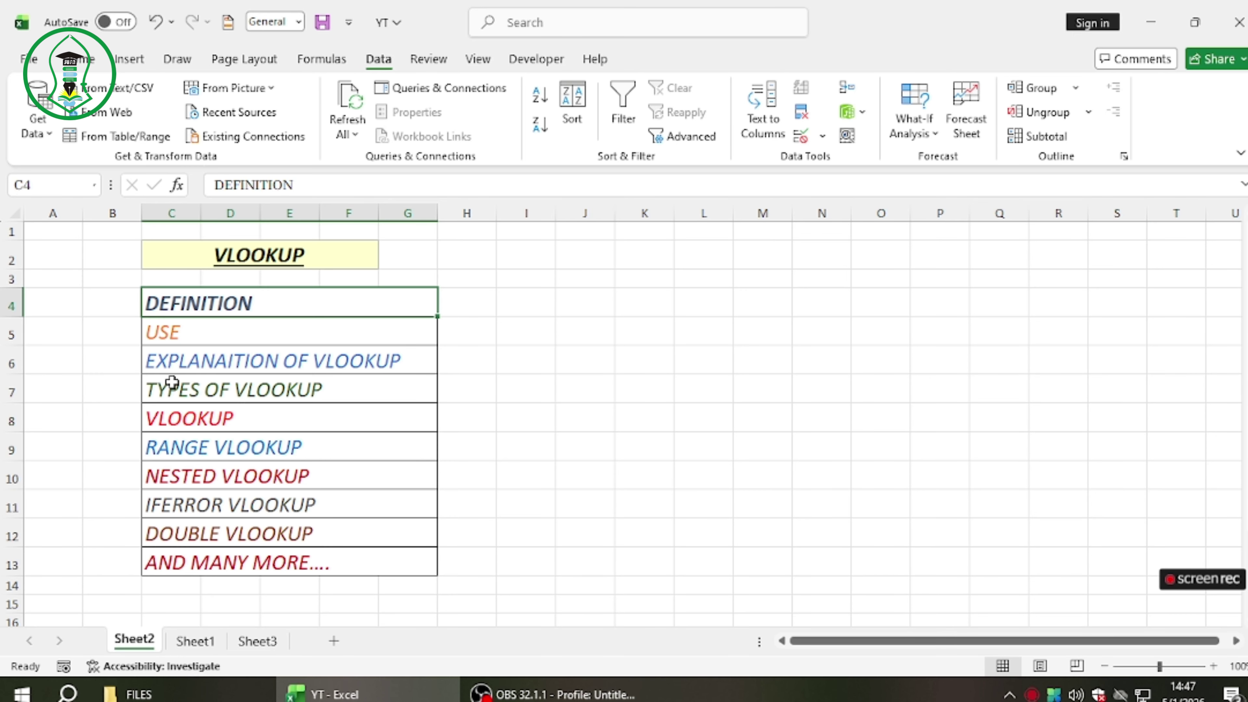
pyautogui.click(170, 337)
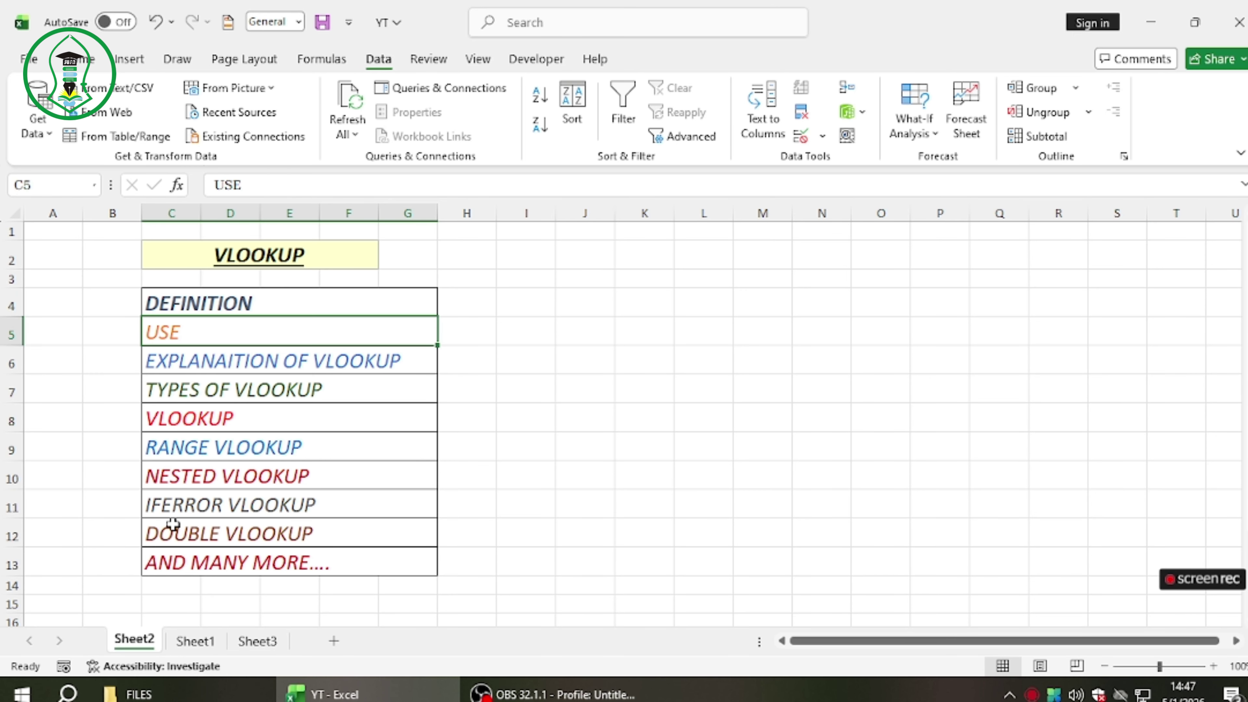
pyautogui.click(256, 641)
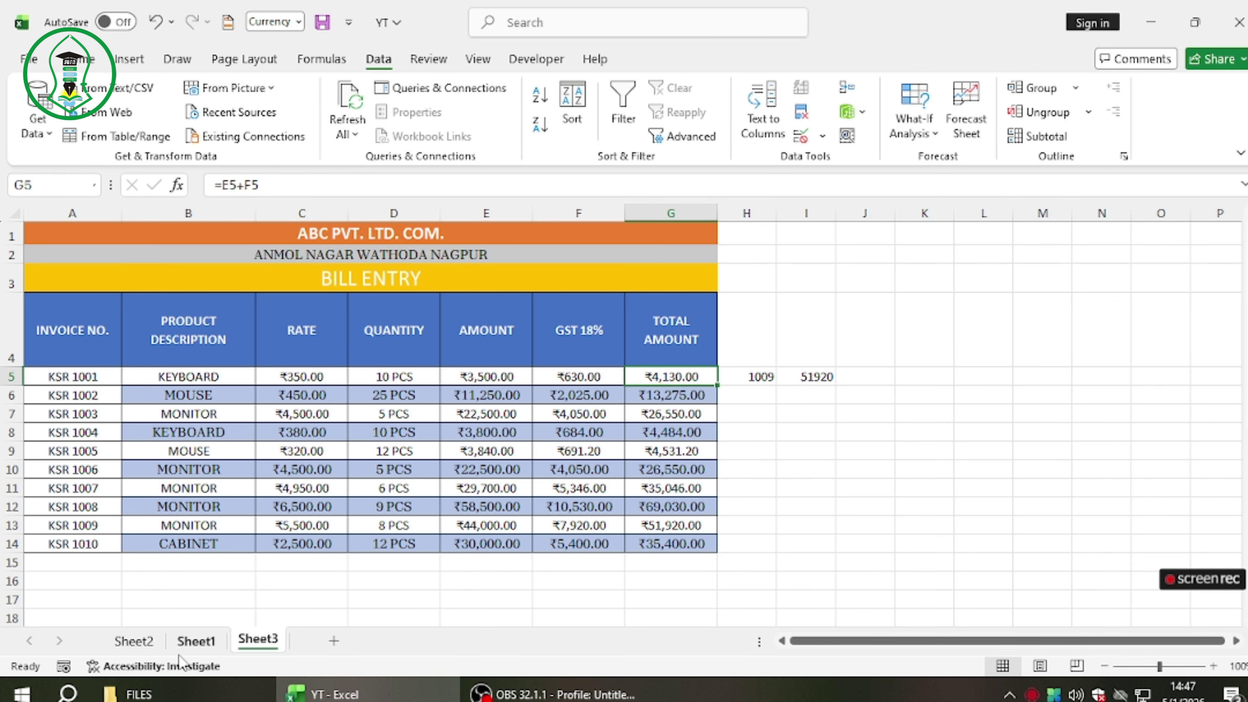
pyautogui.click(131, 641)
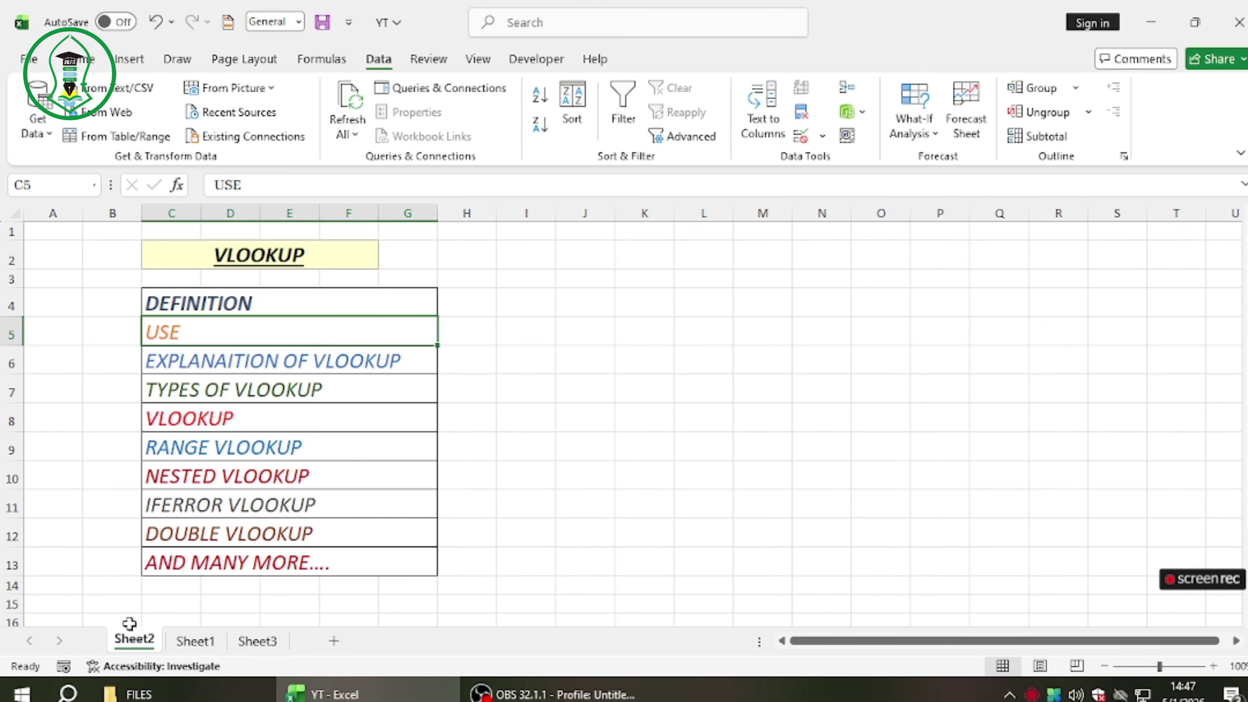
pyautogui.click(168, 367)
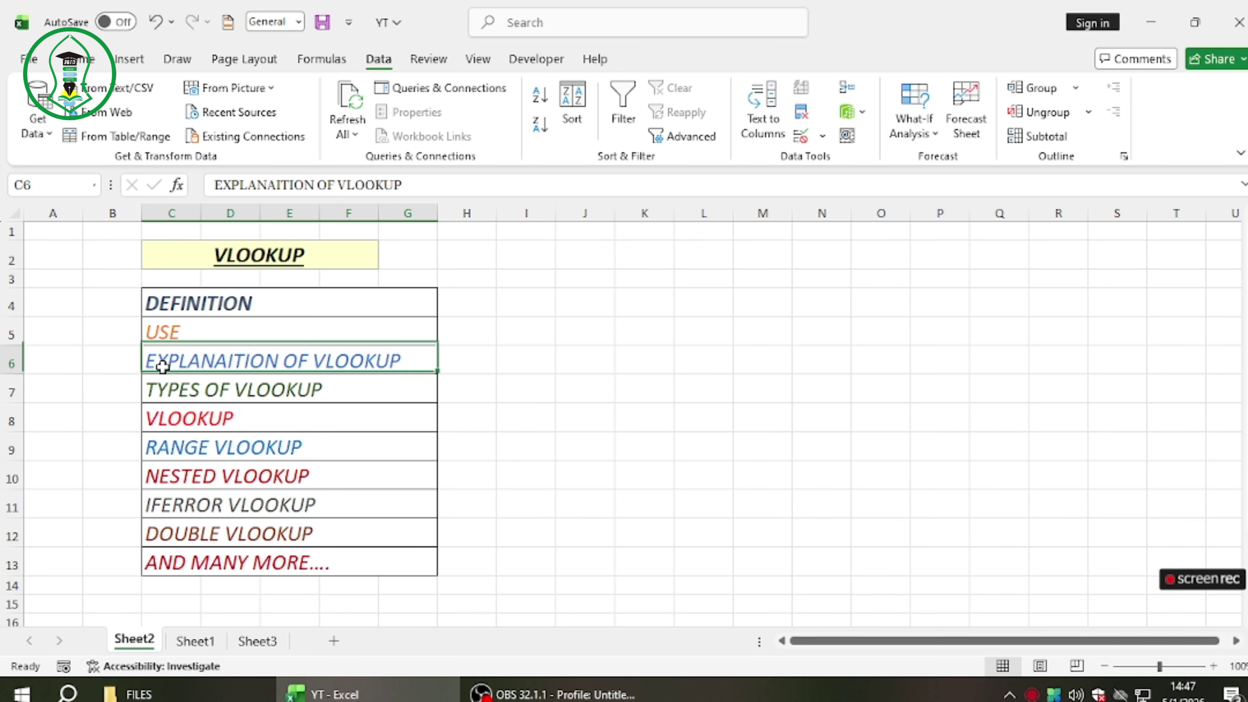
pyautogui.click(259, 646)
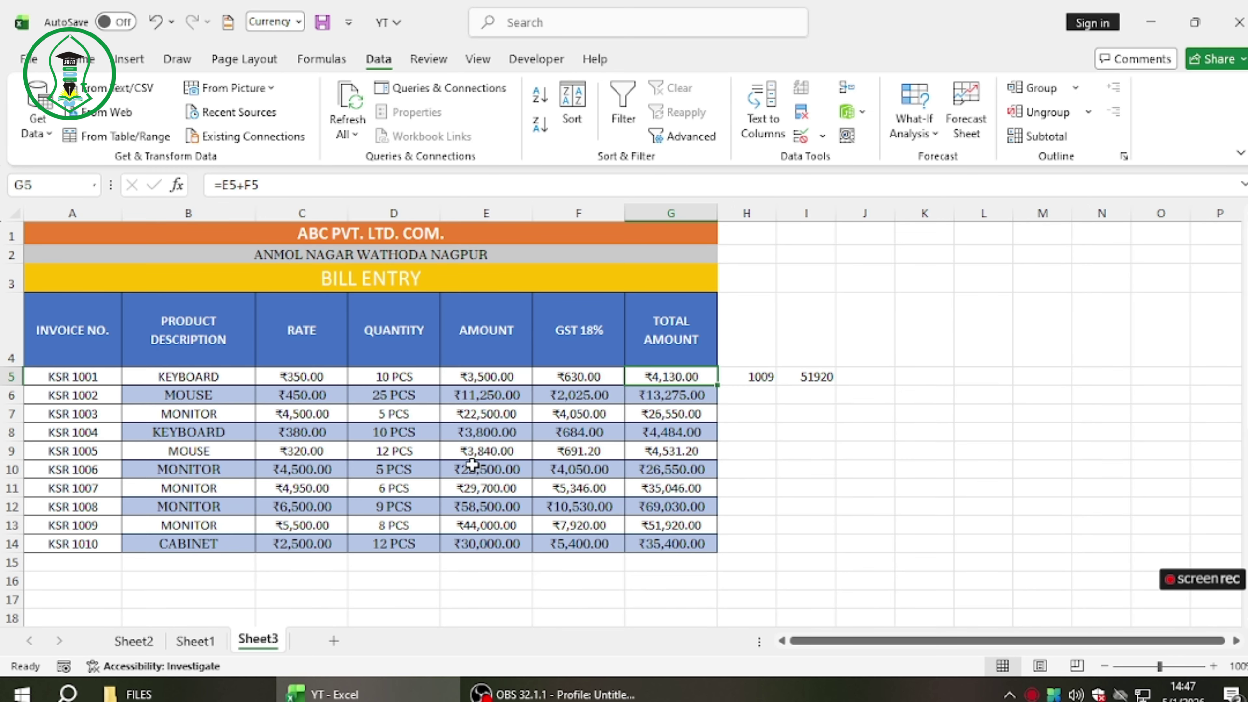
pyautogui.click(196, 641)
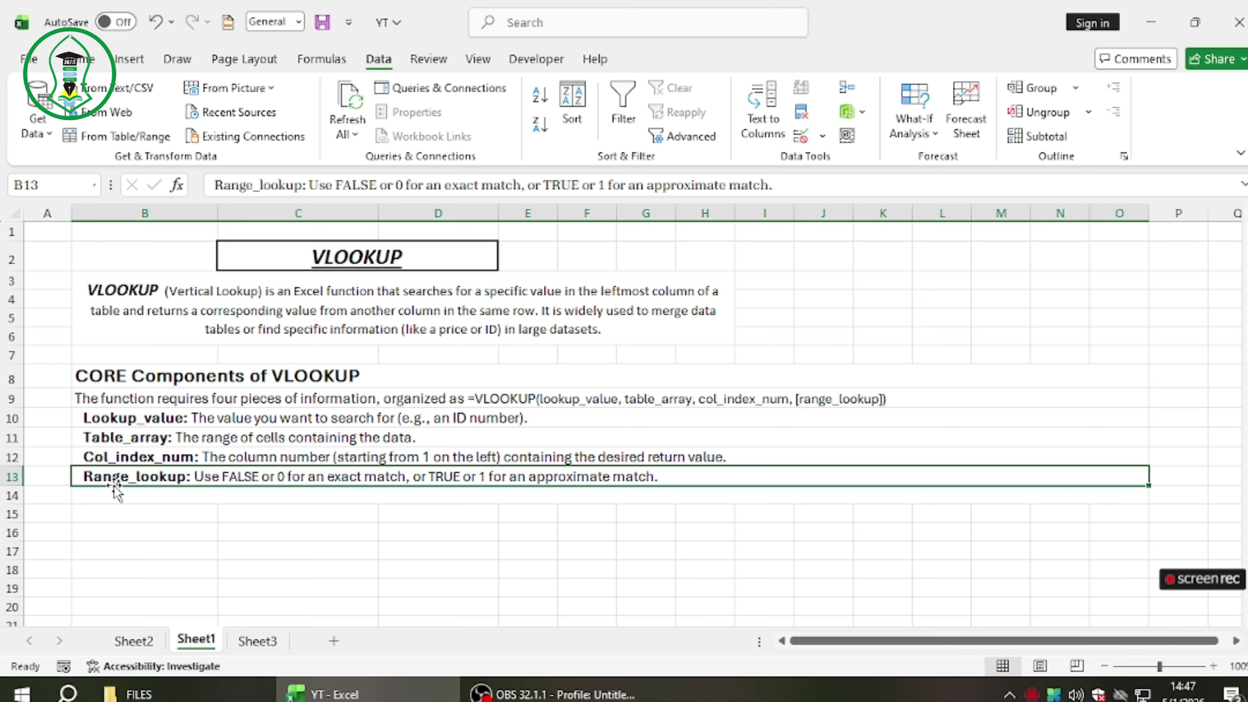
# Check the VLOOKUP topic on Sheet2 and inspect the existing VLOOKUP formula beside the bill table on Sheet3
pyautogui.click(135, 642)
pyautogui.click(183, 426)
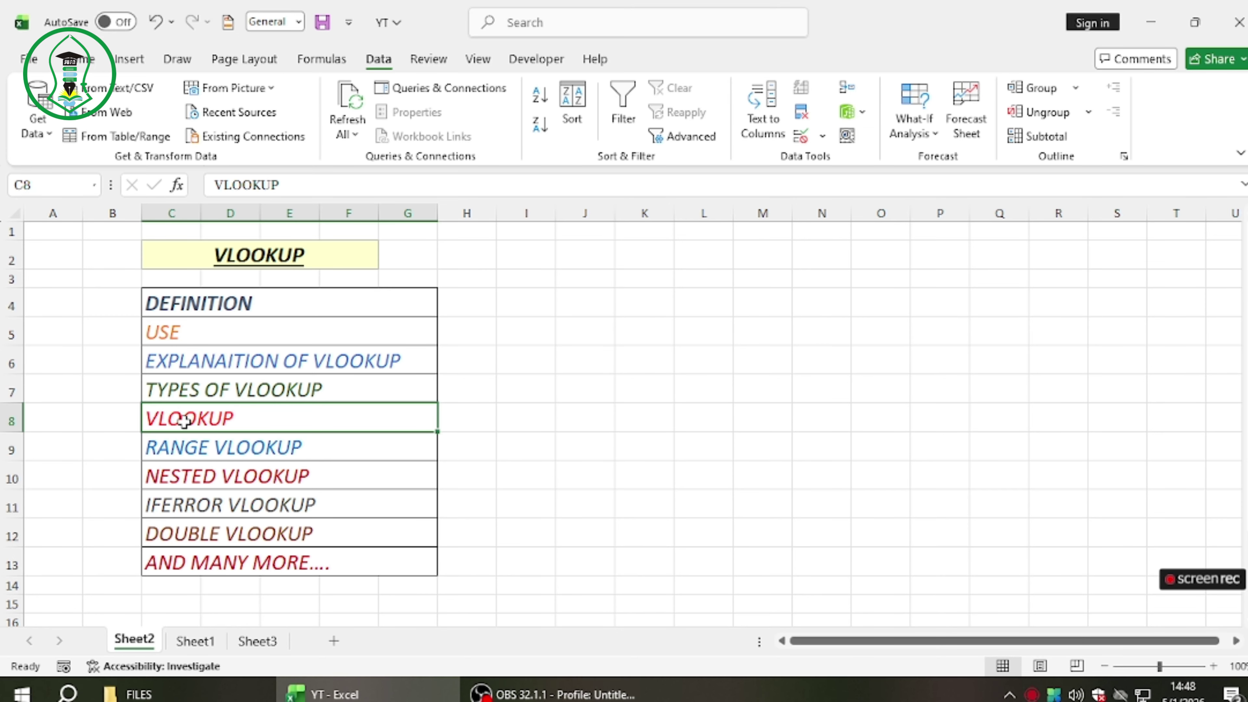
pyautogui.click(256, 641)
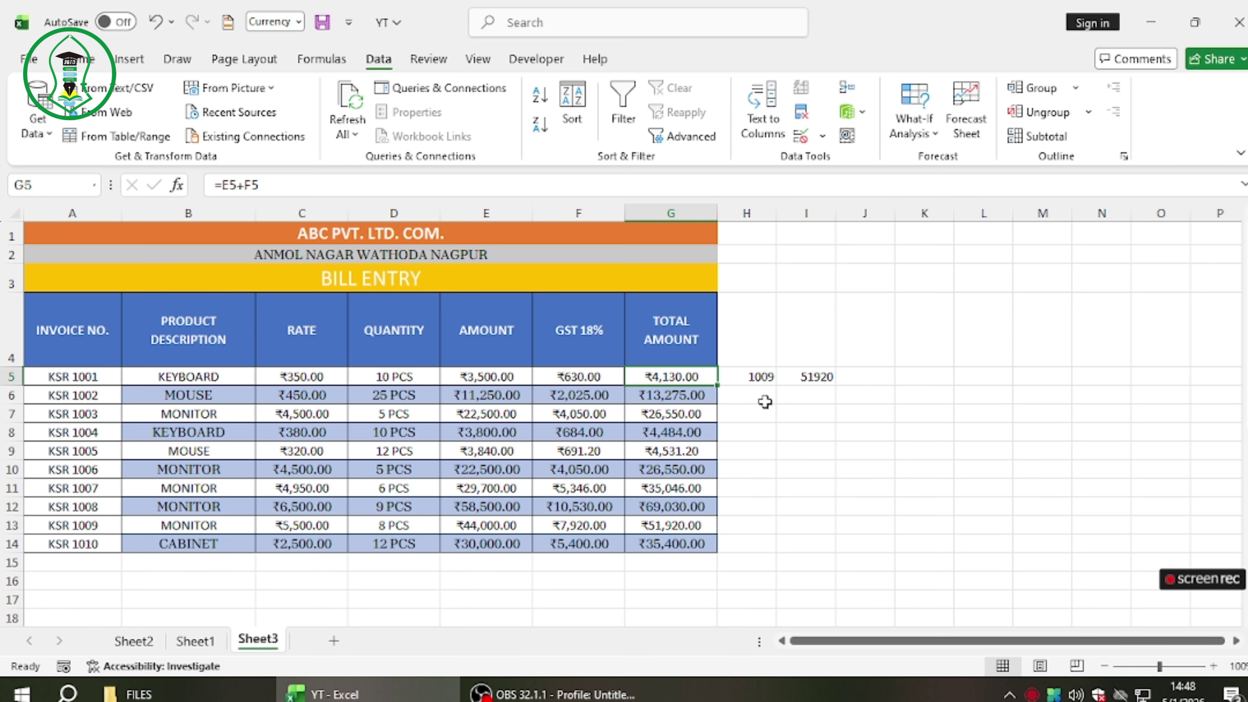
pyautogui.click(759, 376)
pyautogui.click(805, 376)
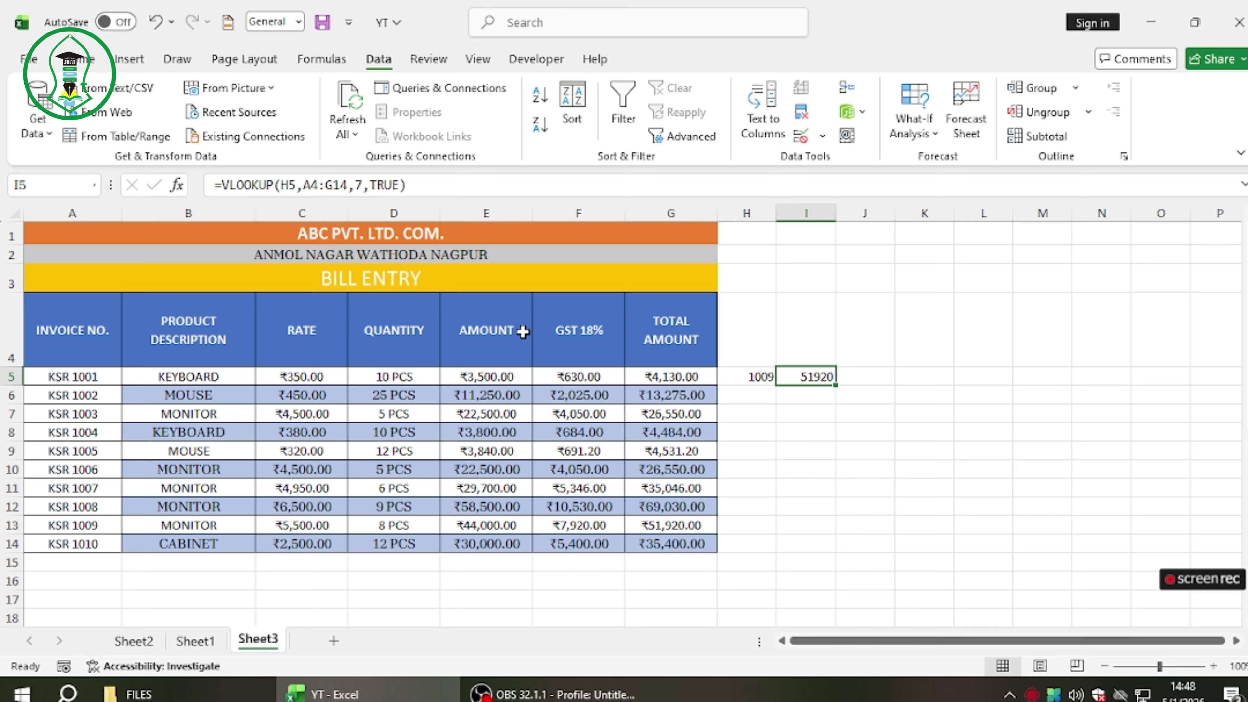
pyautogui.doubleClick(809, 376)
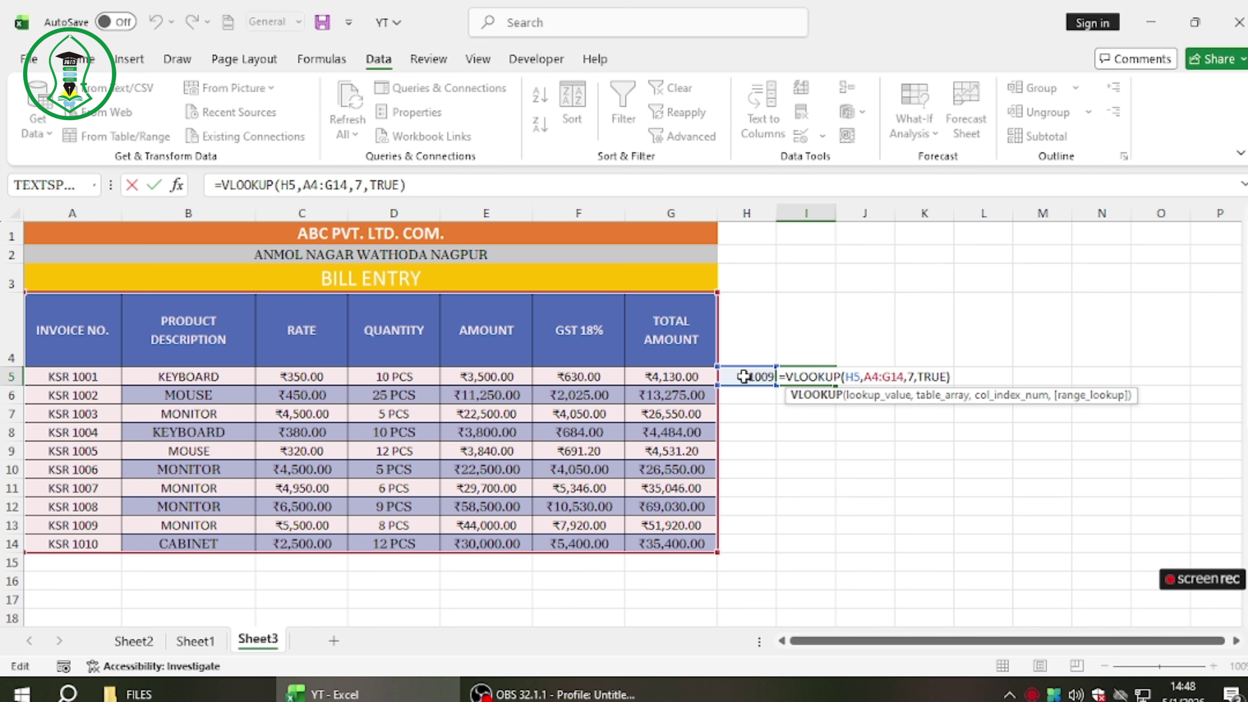
pyautogui.press('Return')
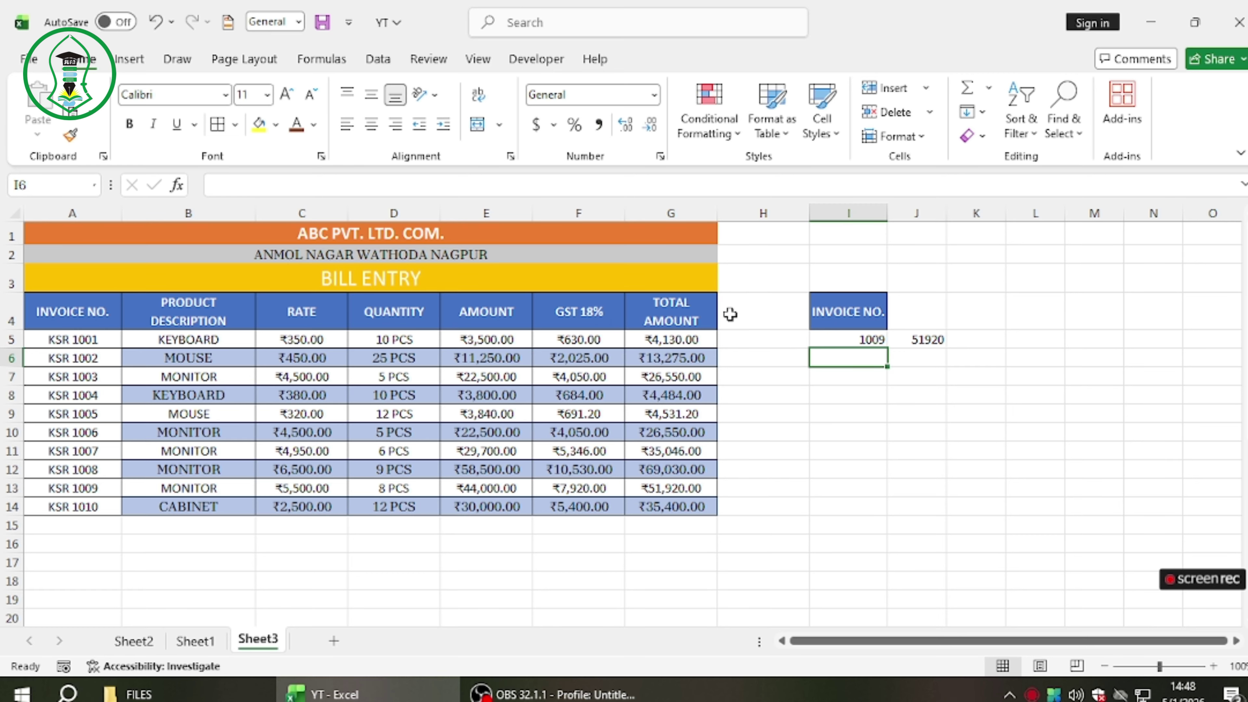
# Copy the TOTAL AMOUNT header from G4 to J4, widen column J and narrow column H
pyautogui.click(667, 317)
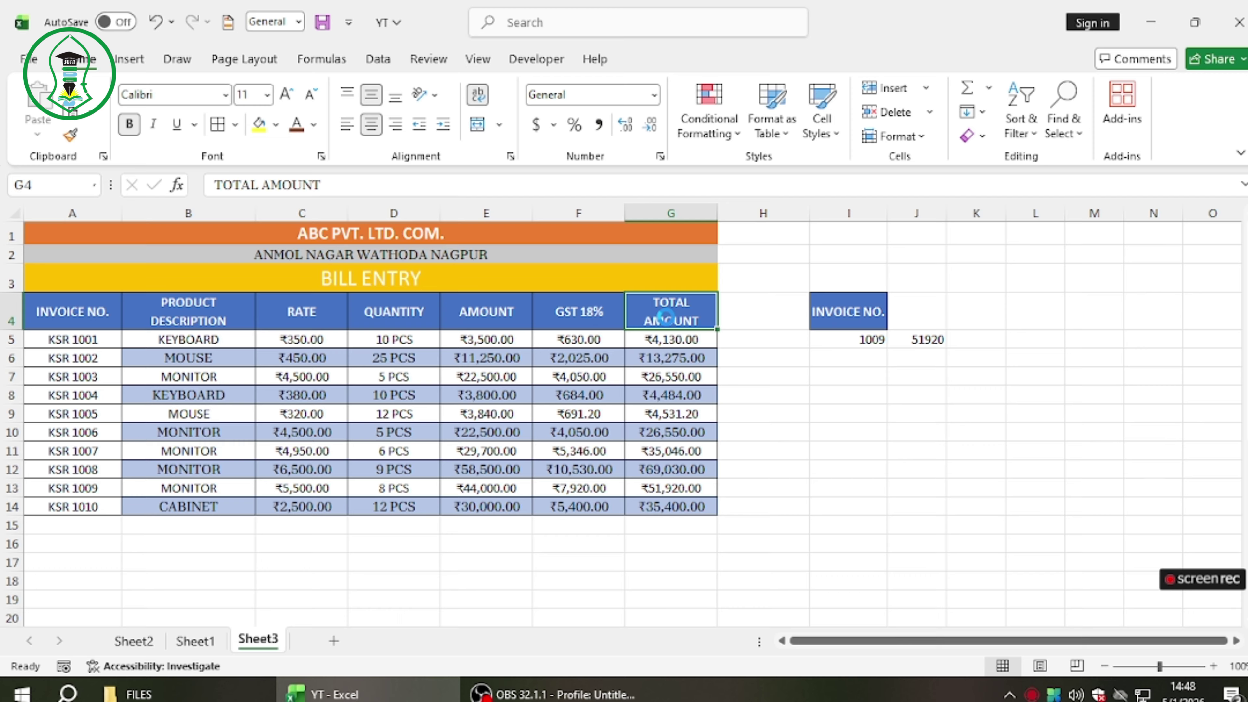
pyautogui.hotkey('ctrl', 'c')
pyautogui.click(903, 320)
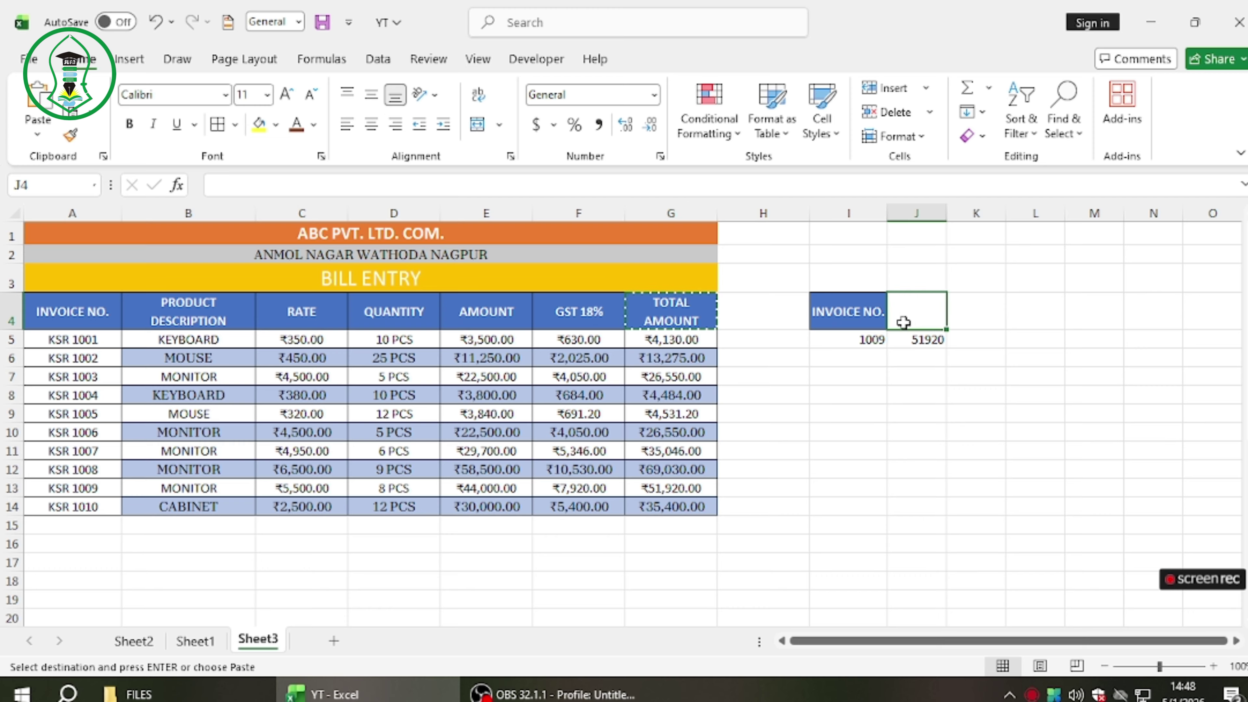
pyautogui.hotkey('ctrl', 'v')
pyautogui.moveTo(946, 222); pyautogui.dragTo(967, 221)
pyautogui.click(870, 358)
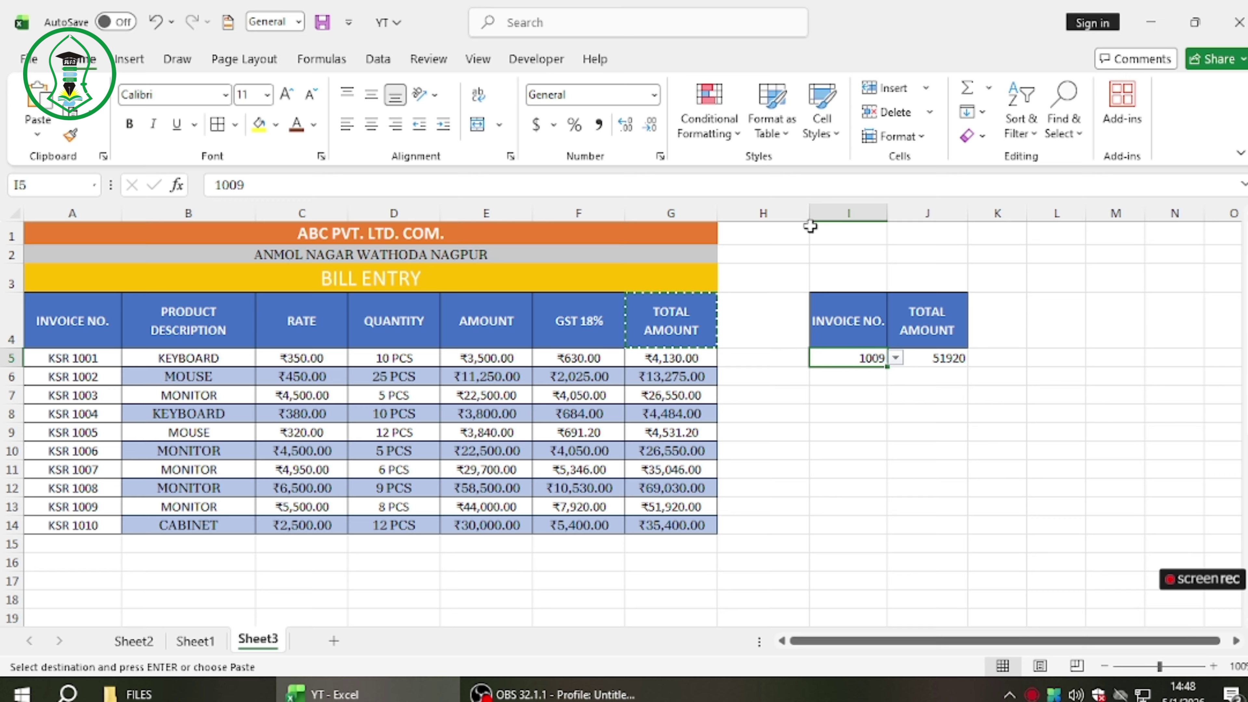
pyautogui.moveTo(810, 226); pyautogui.dragTo(778, 217)
pyautogui.click(744, 371)
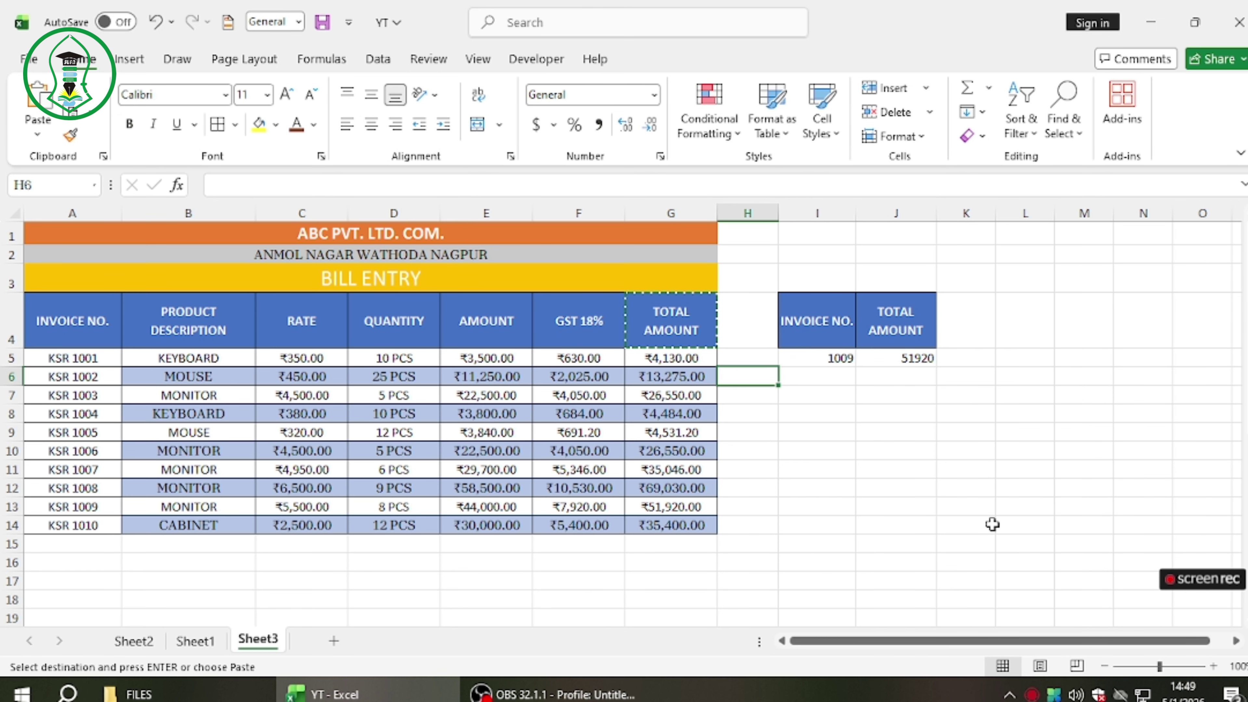
pyautogui.press('Return')
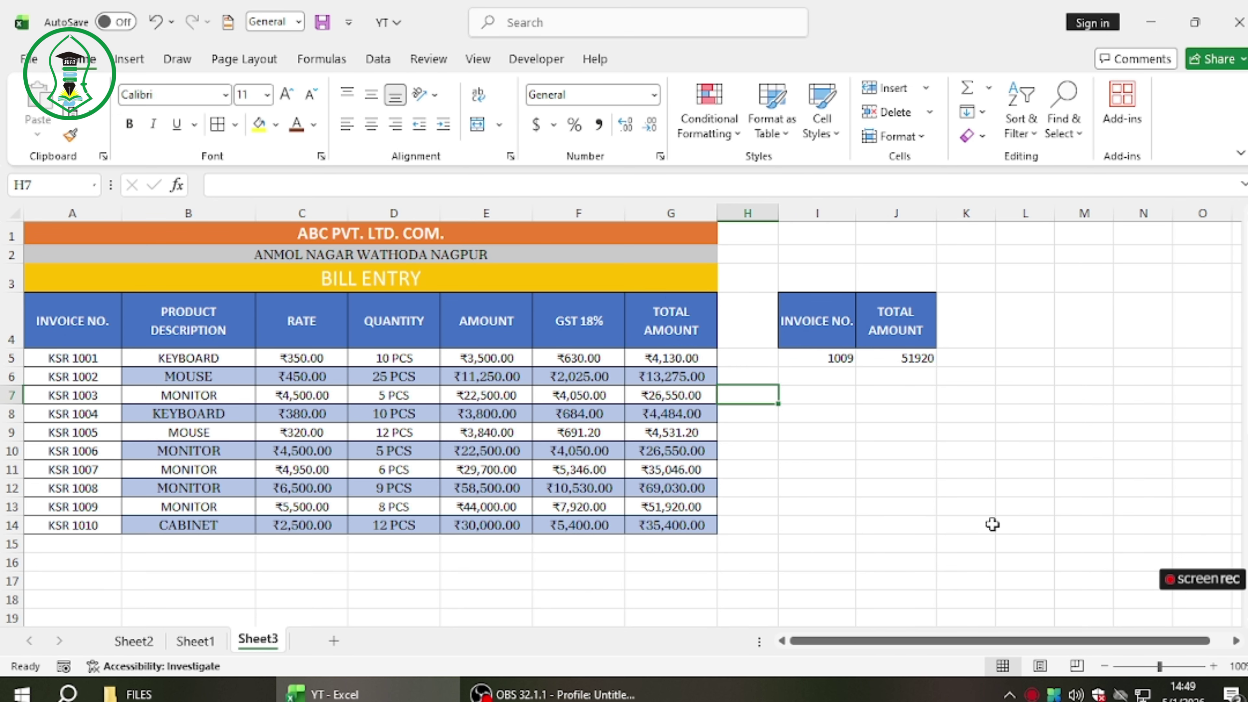
# Examine the lookup headers and the lookup value, table array and column index arguments of the VLOOKUP formula in J5
pyautogui.click(814, 324)
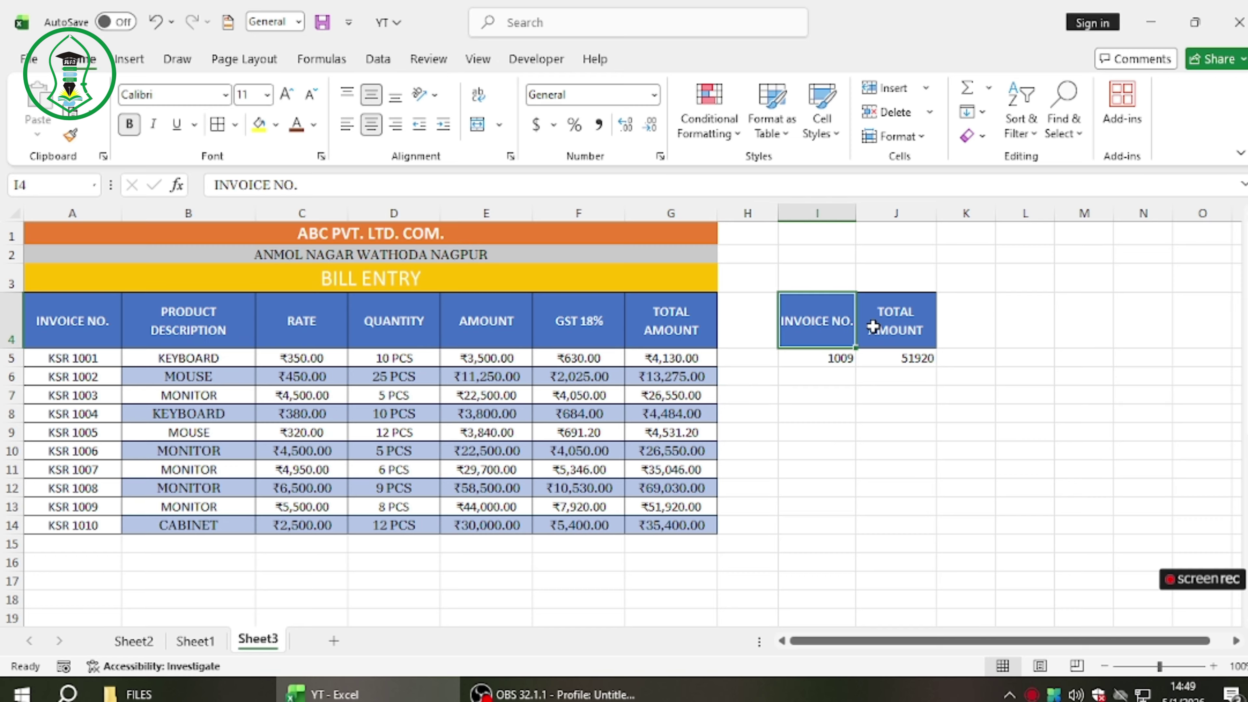
pyautogui.click(882, 327)
pyautogui.click(879, 356)
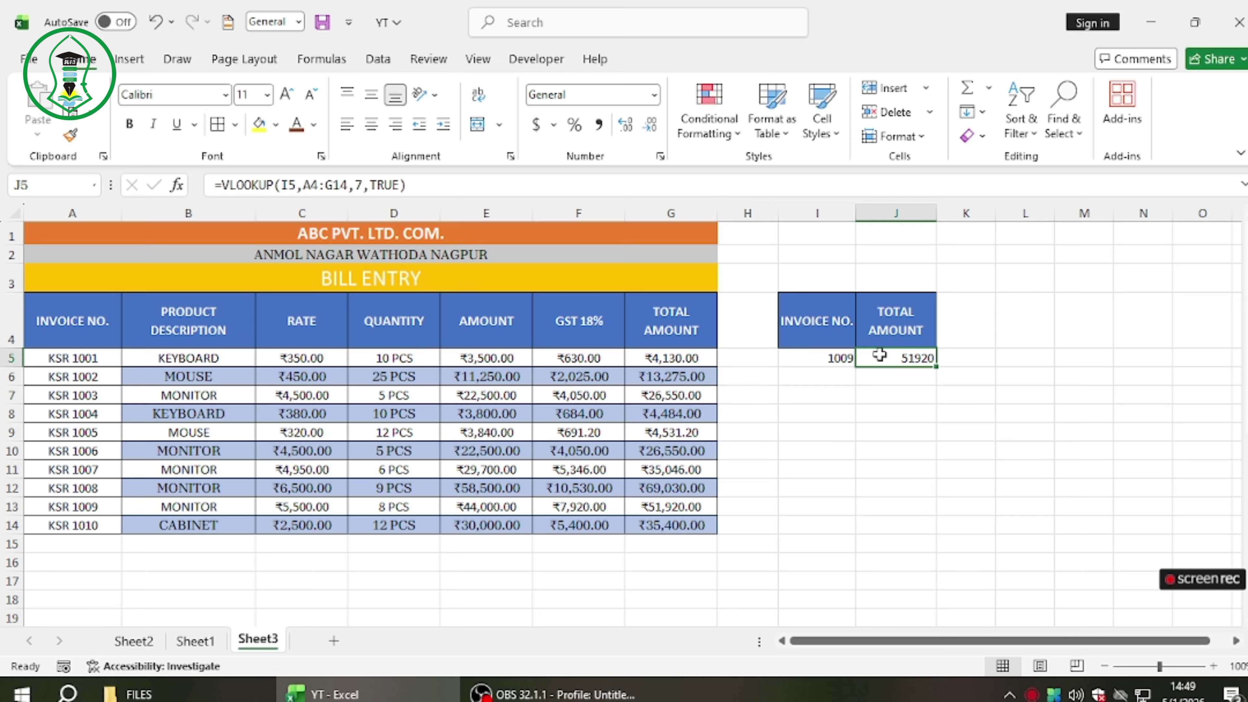
pyautogui.doubleClick(882, 357)
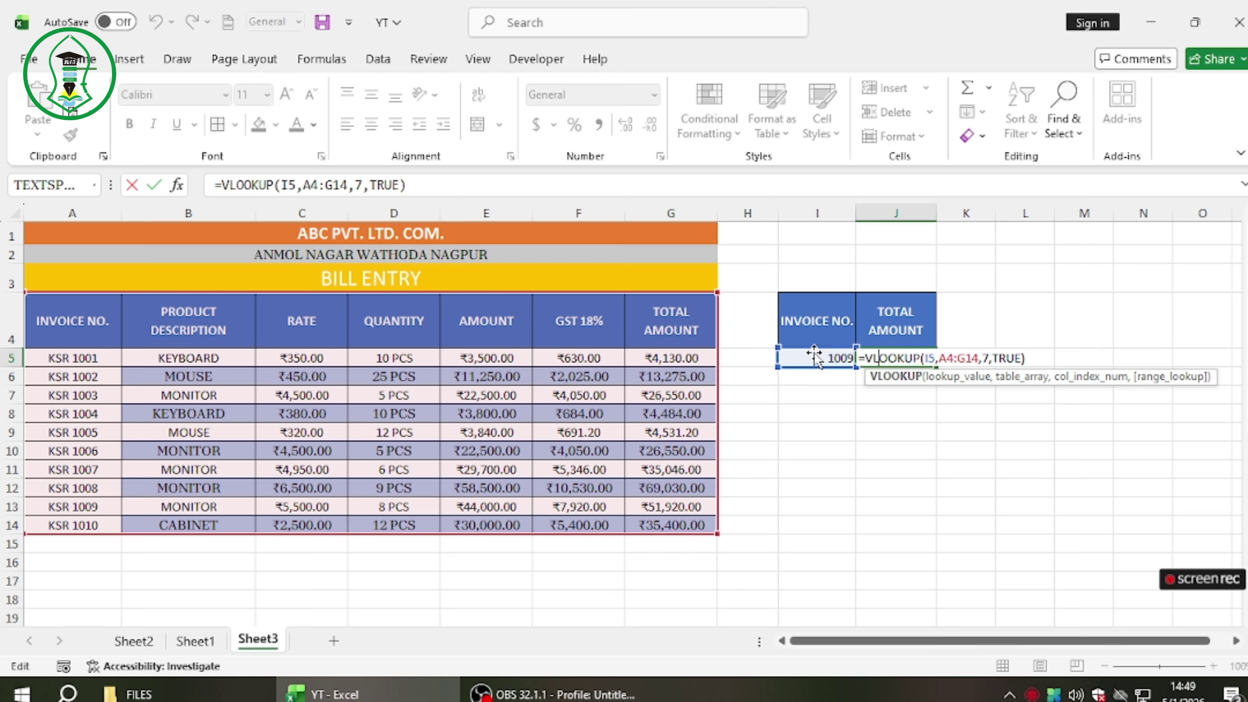
pyautogui.click(971, 361)
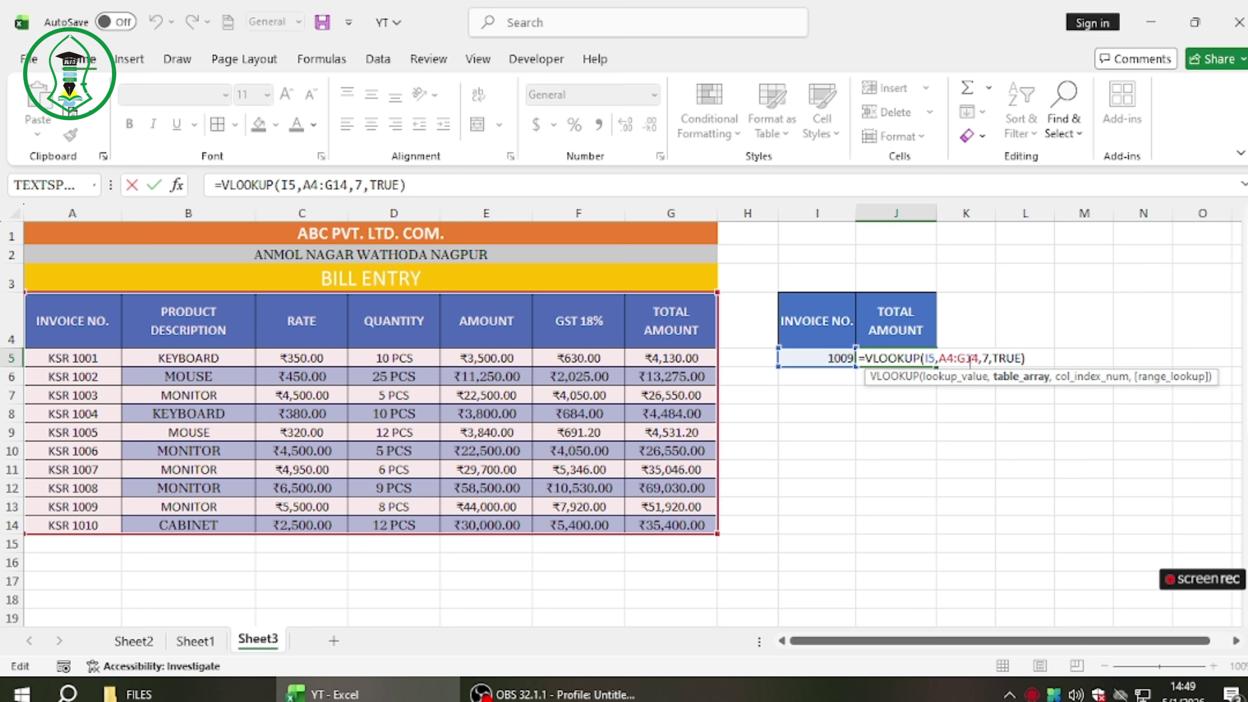
pyautogui.click(1015, 380)
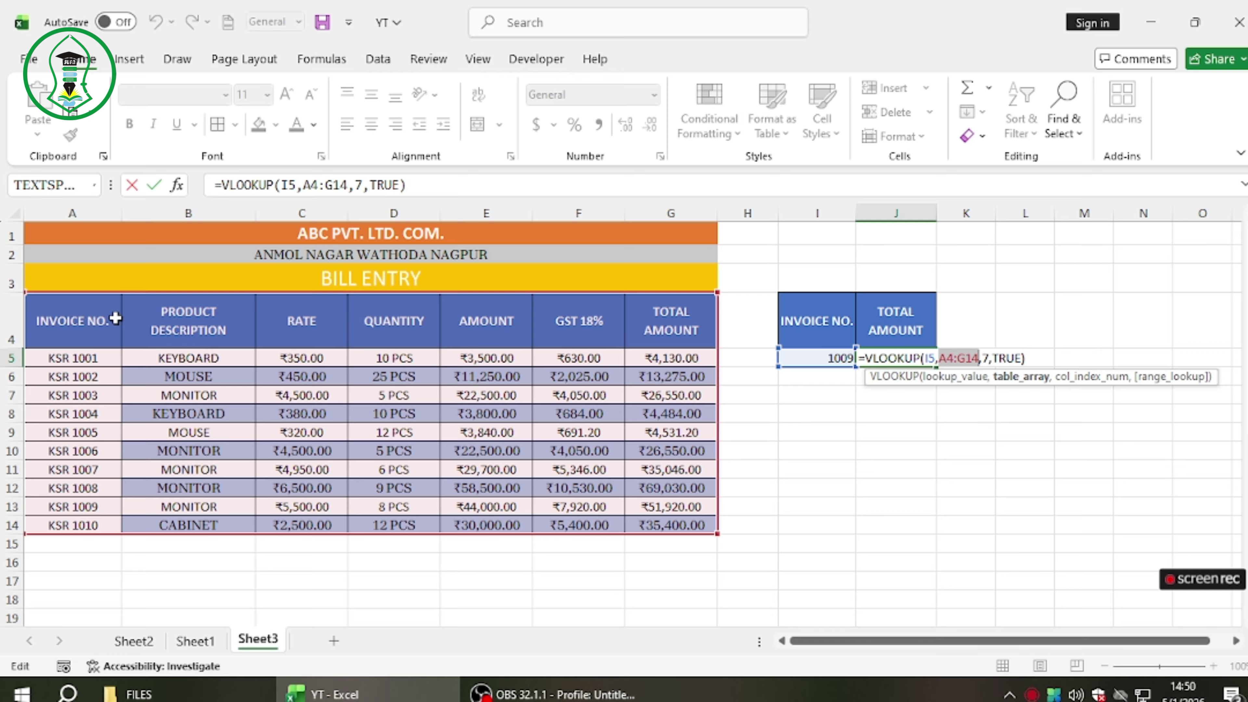
pyautogui.press('Right')
pyautogui.press('Right')
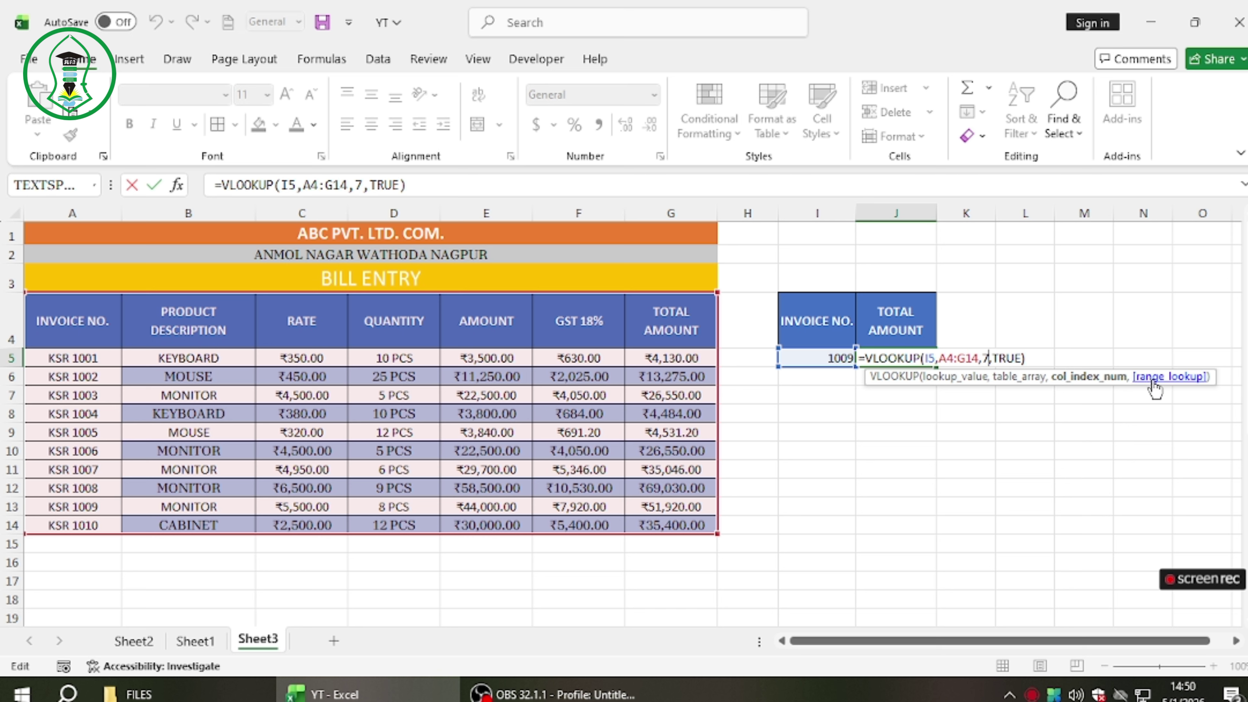
# Re-enter the range_lookup argument of the J5 VLOOKUP formula as TRUE for an approximate match
pyautogui.click(1021, 358)
pyautogui.press('BackSpace')
pyautogui.press('BackSpace')
pyautogui.press('BackSpace')
pyautogui.press('BackSpace')
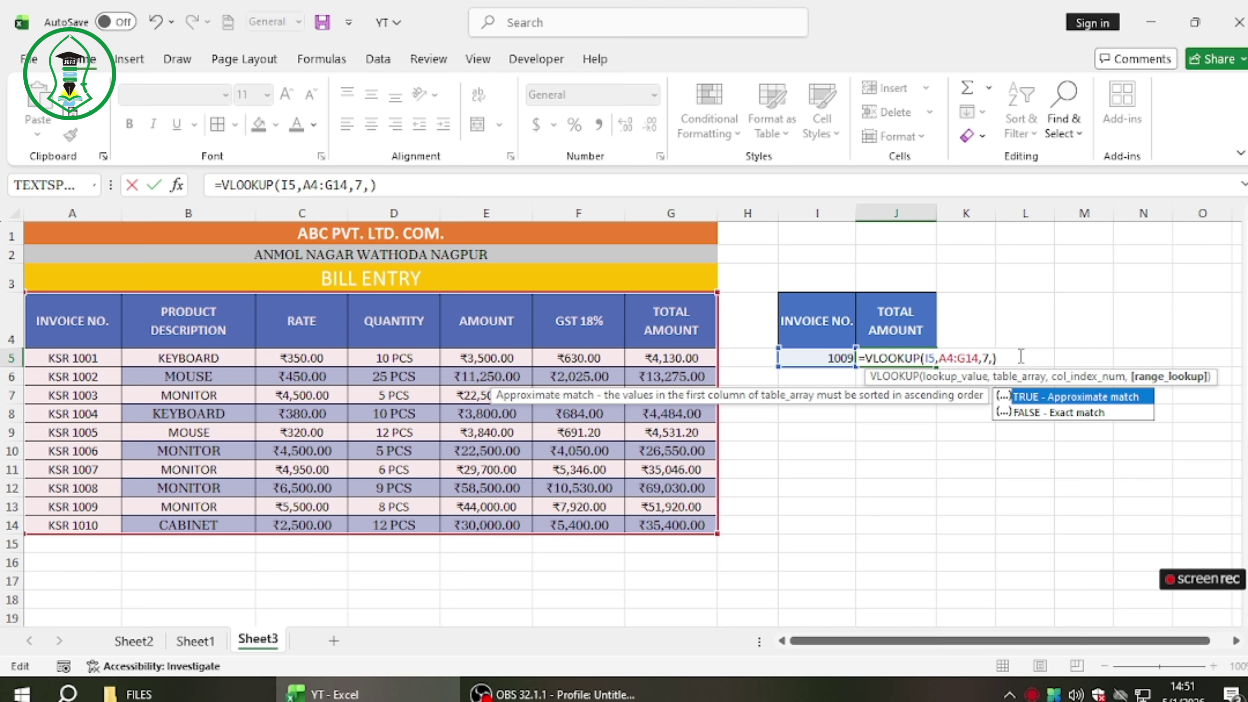
pyautogui.press('Tab')
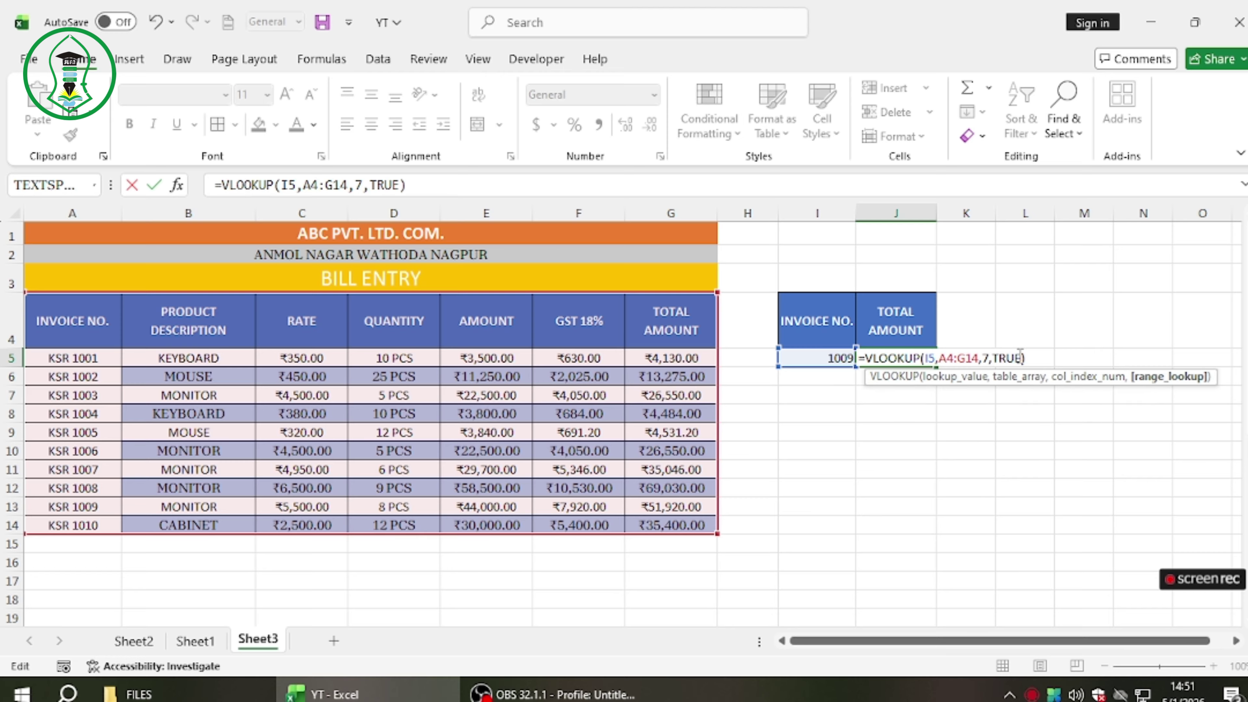
pyautogui.press('Return')
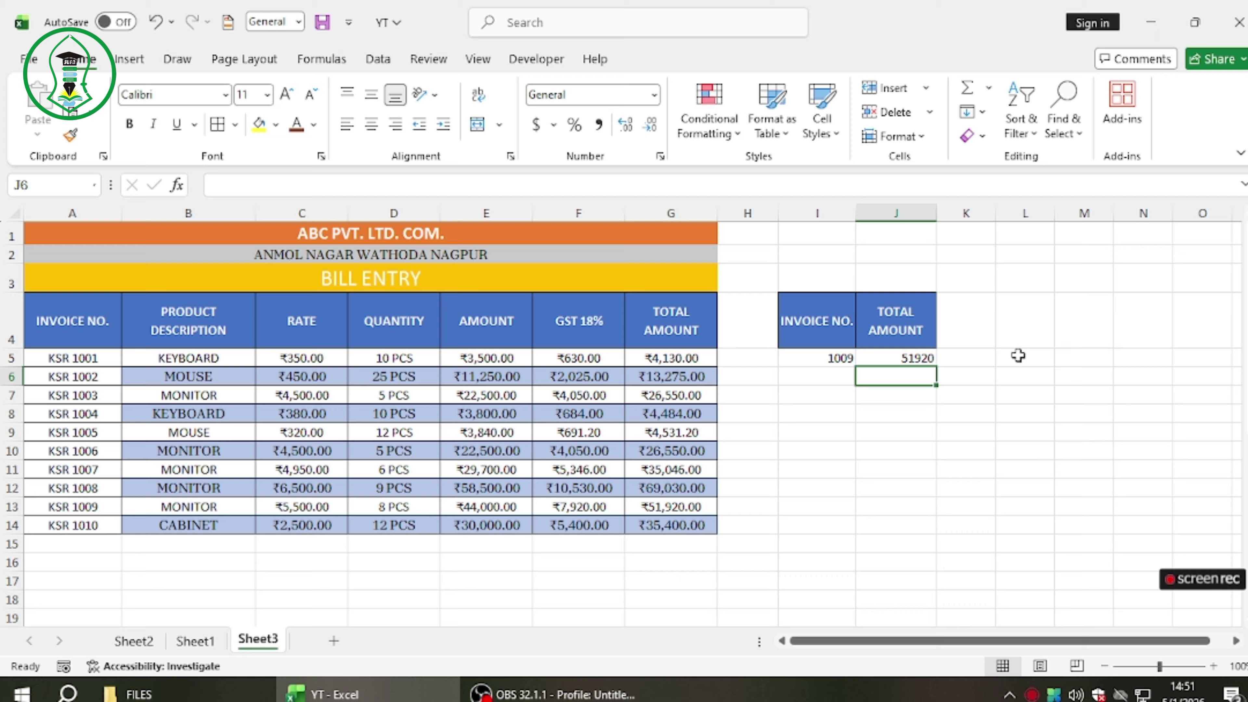
# Test the lookup by choosing the sixth and then the ninth invoice number from the list in I5
pyautogui.click(811, 356)
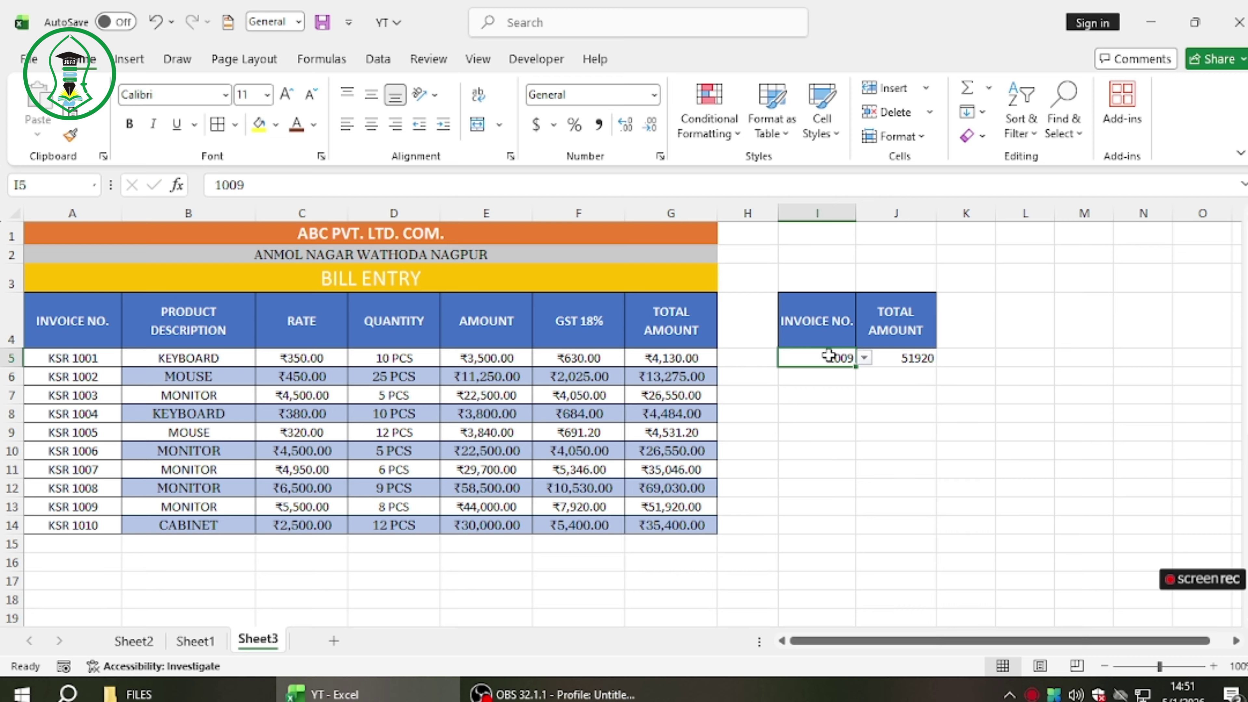
pyautogui.click(865, 359)
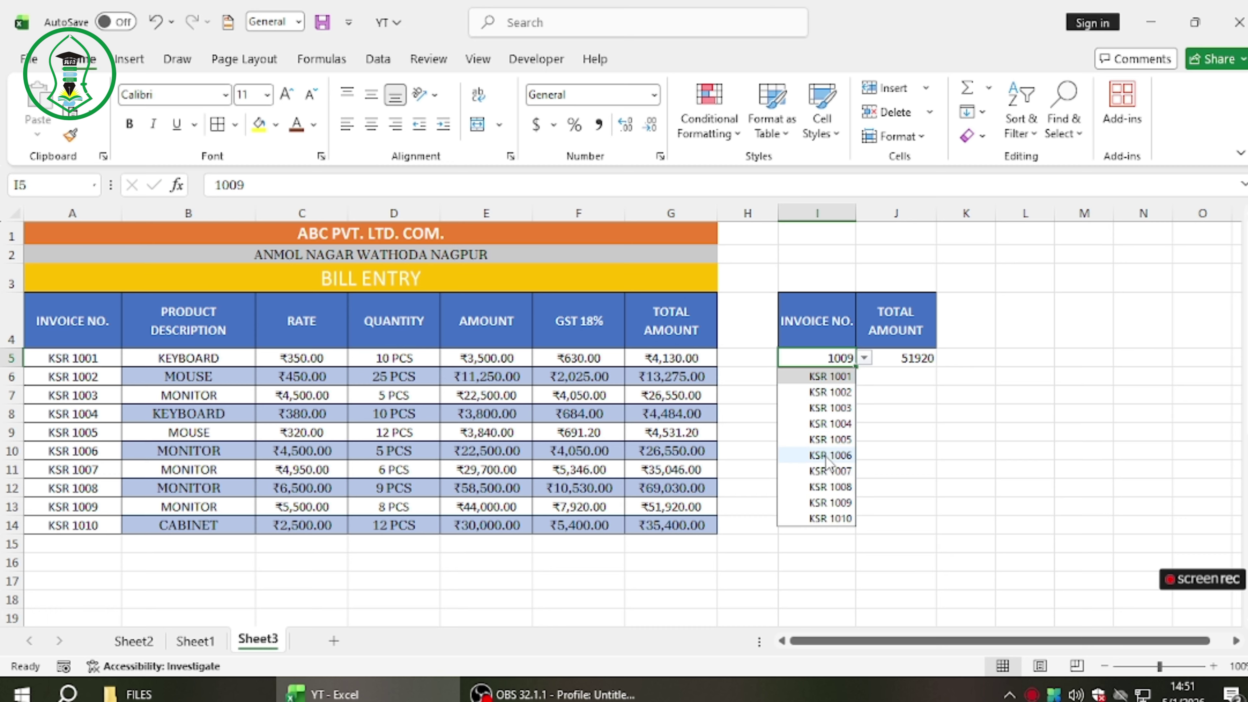
pyautogui.click(794, 455)
pyautogui.click(865, 358)
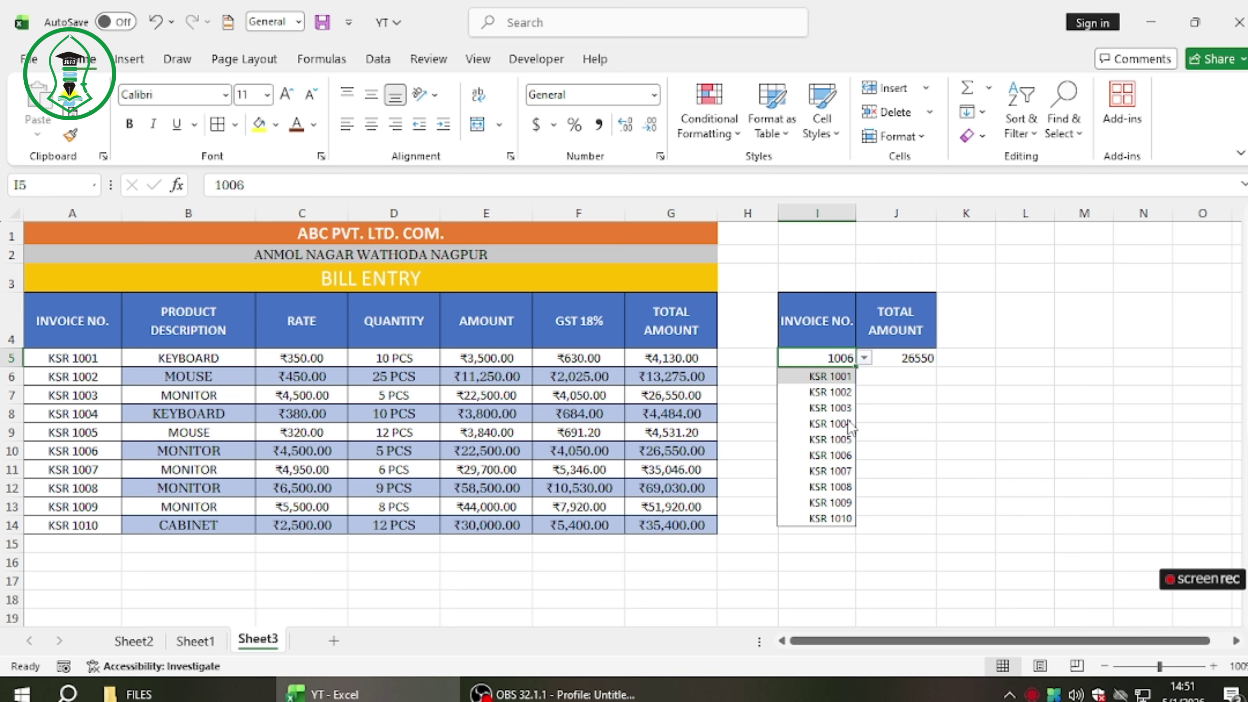
pyautogui.click(821, 499)
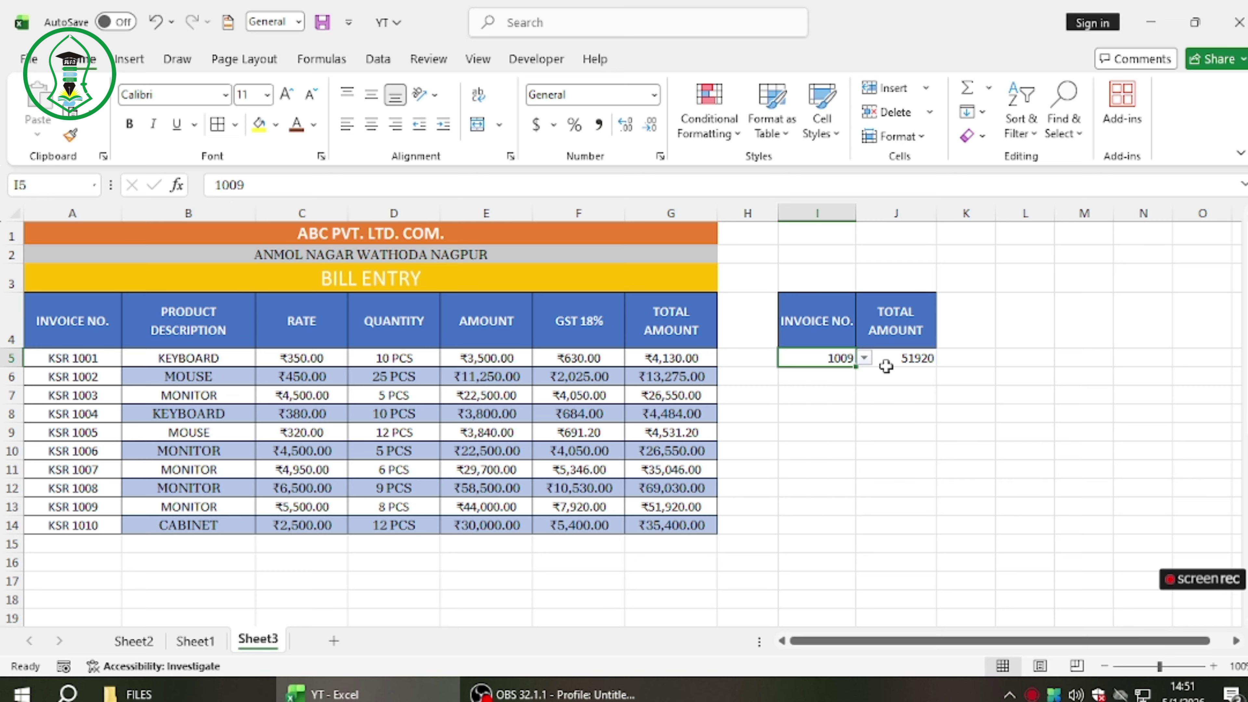
# Delete the VLOOKUP formula from J5 and clear both the data validation and the invoice number from I5
pyautogui.click(902, 364)
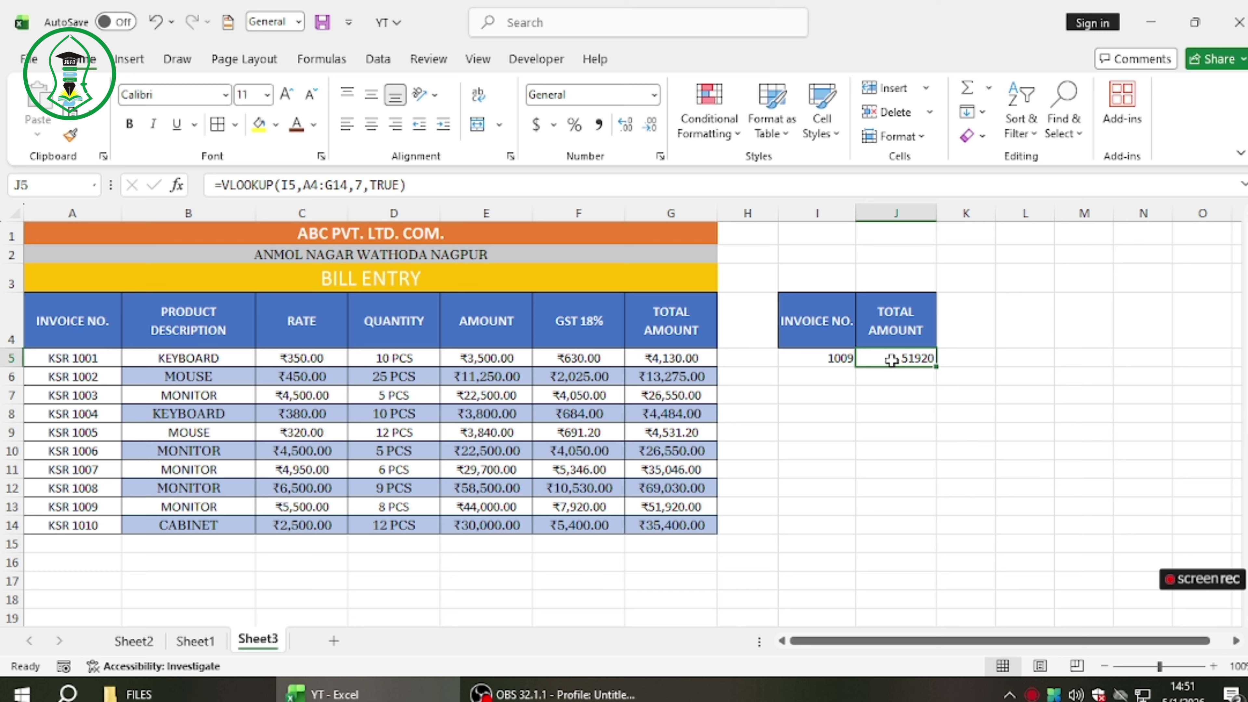
pyautogui.press('Delete')
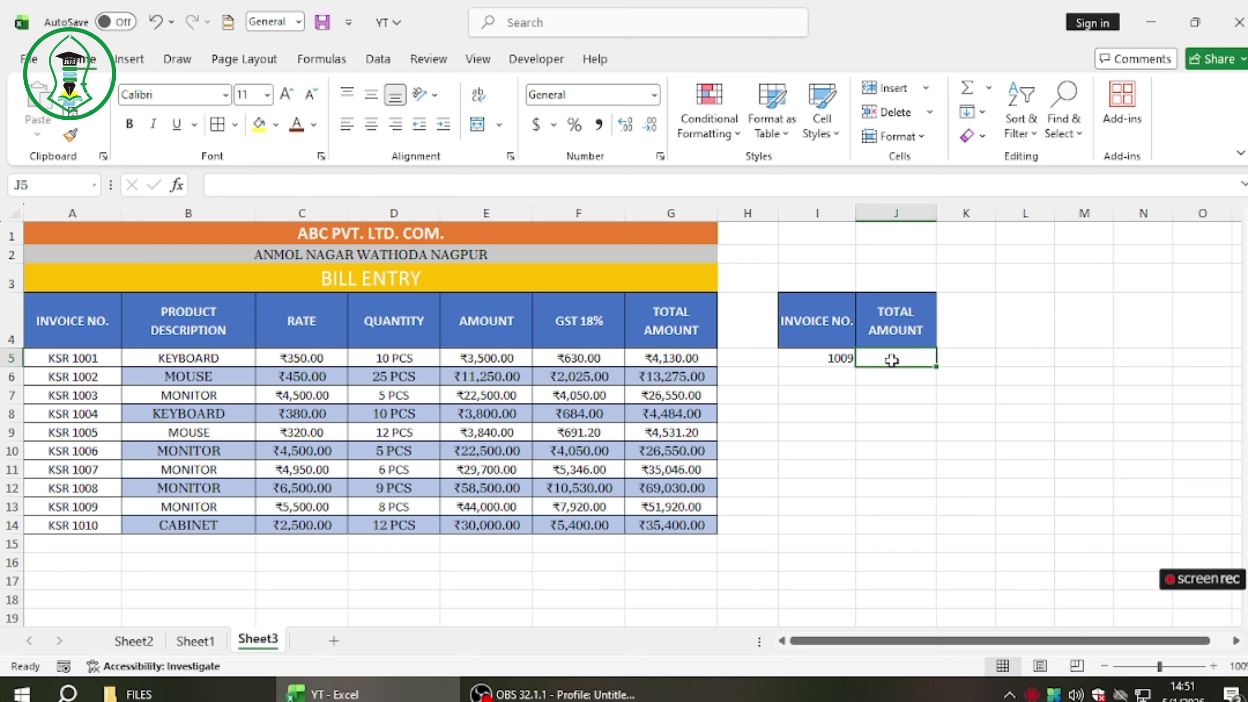
pyautogui.click(810, 358)
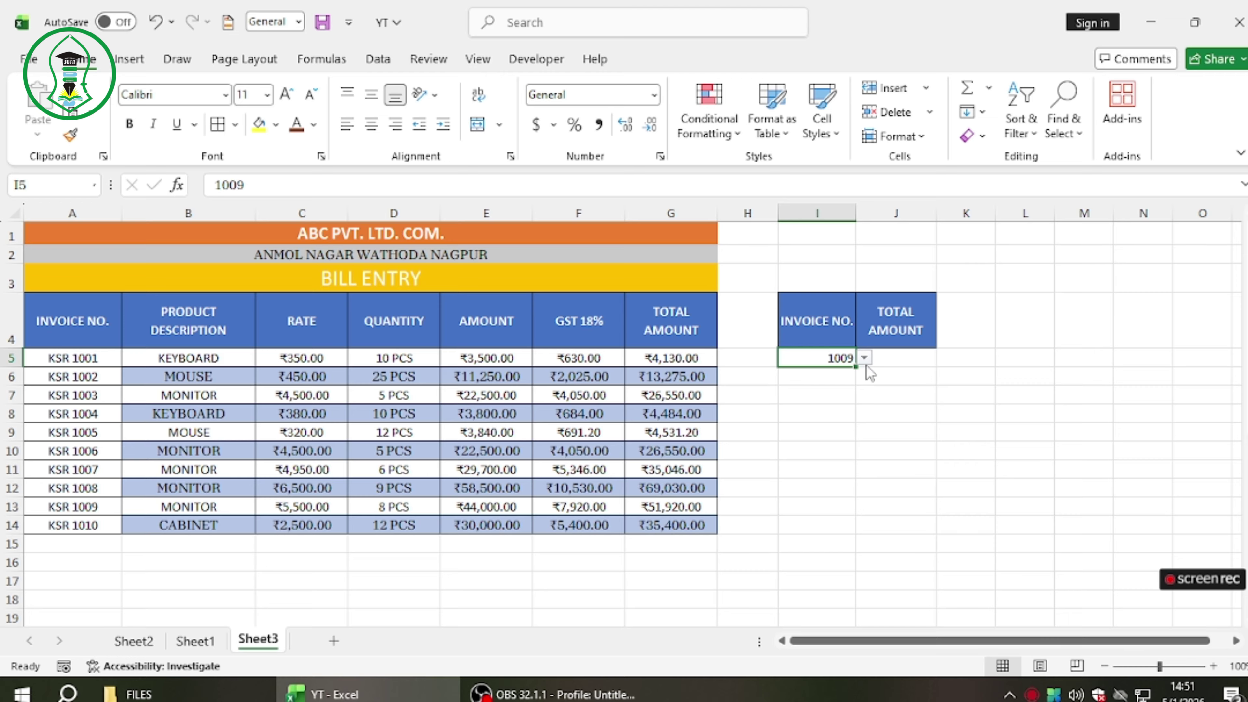
pyautogui.press('alt')
pyautogui.press('a')
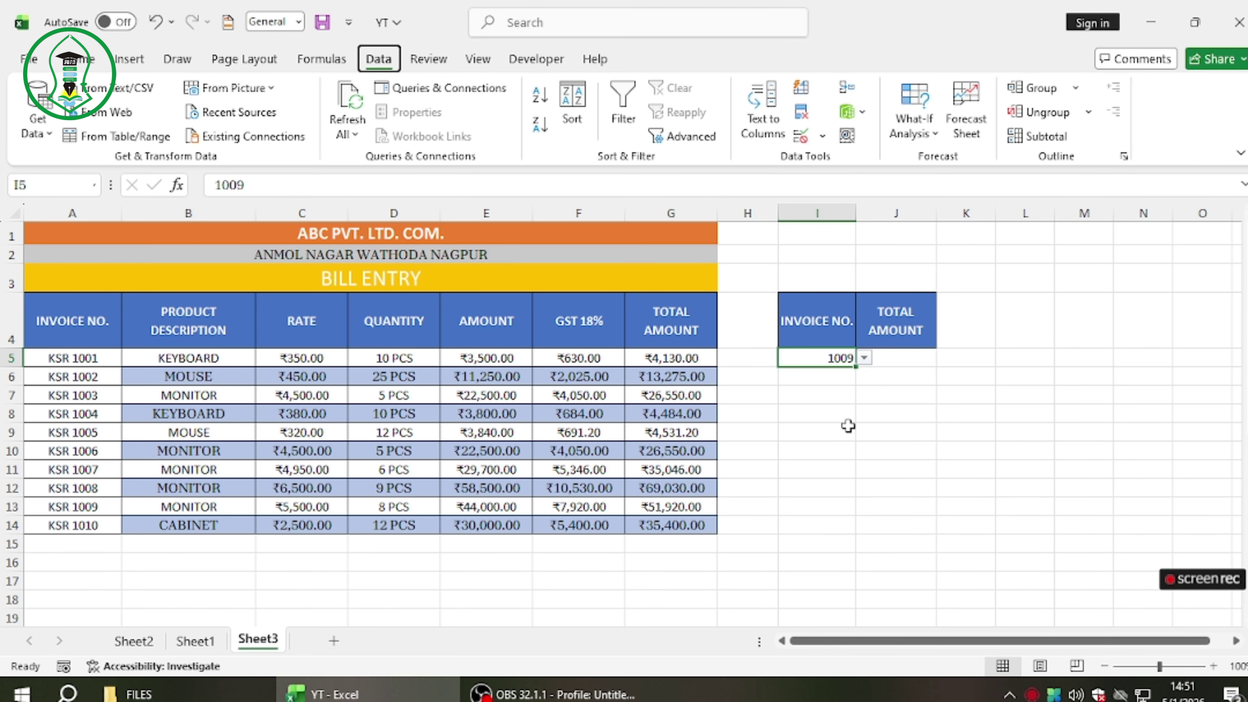
pyautogui.press('v')
pyautogui.press('v')
pyautogui.click(331, 574)
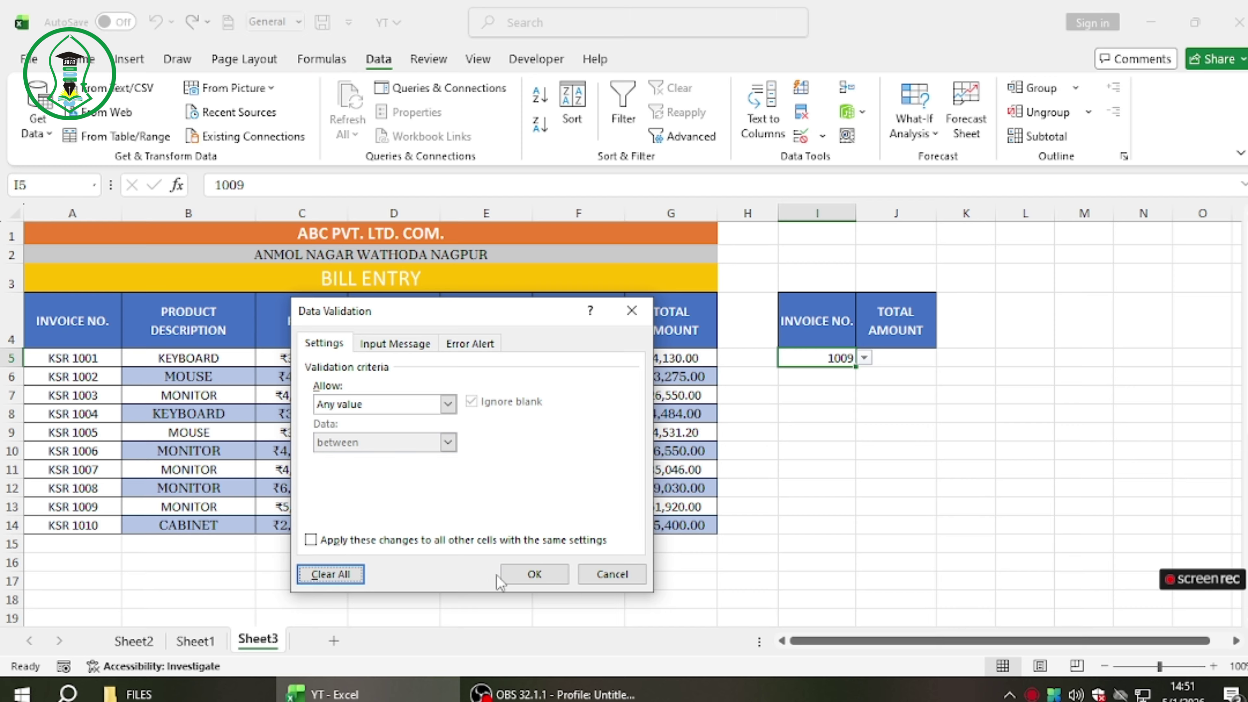
pyautogui.click(533, 574)
pyautogui.press('Delete')
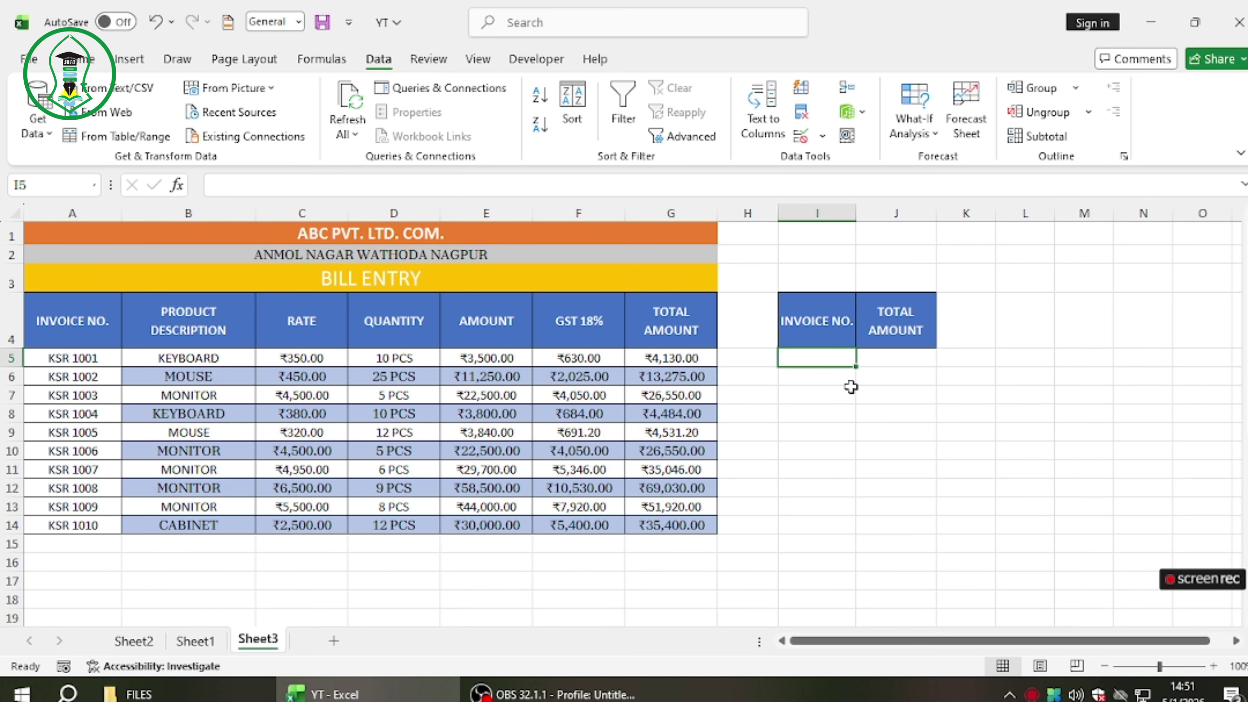
# Start a VLOOKUP formula in J5 with lookup value I5, table array A4:G14 and column index 7
pyautogui.click(872, 363)
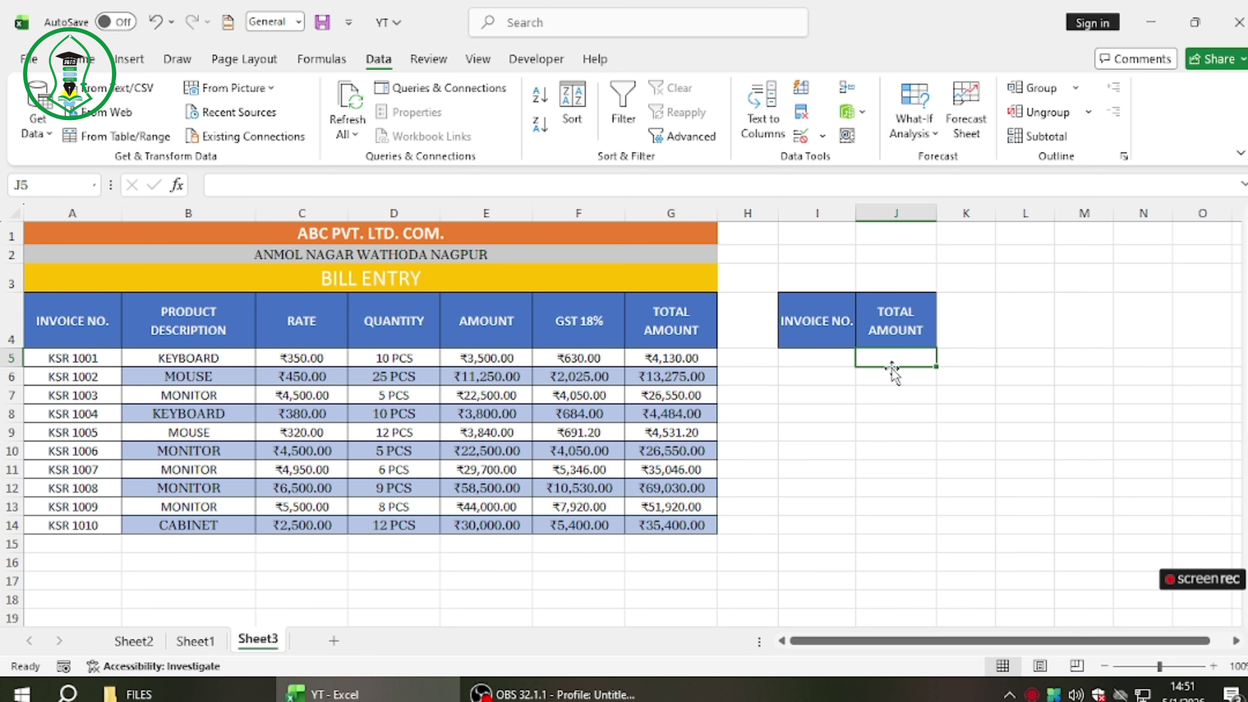
pyautogui.write('=VL')
pyautogui.press('Tab')
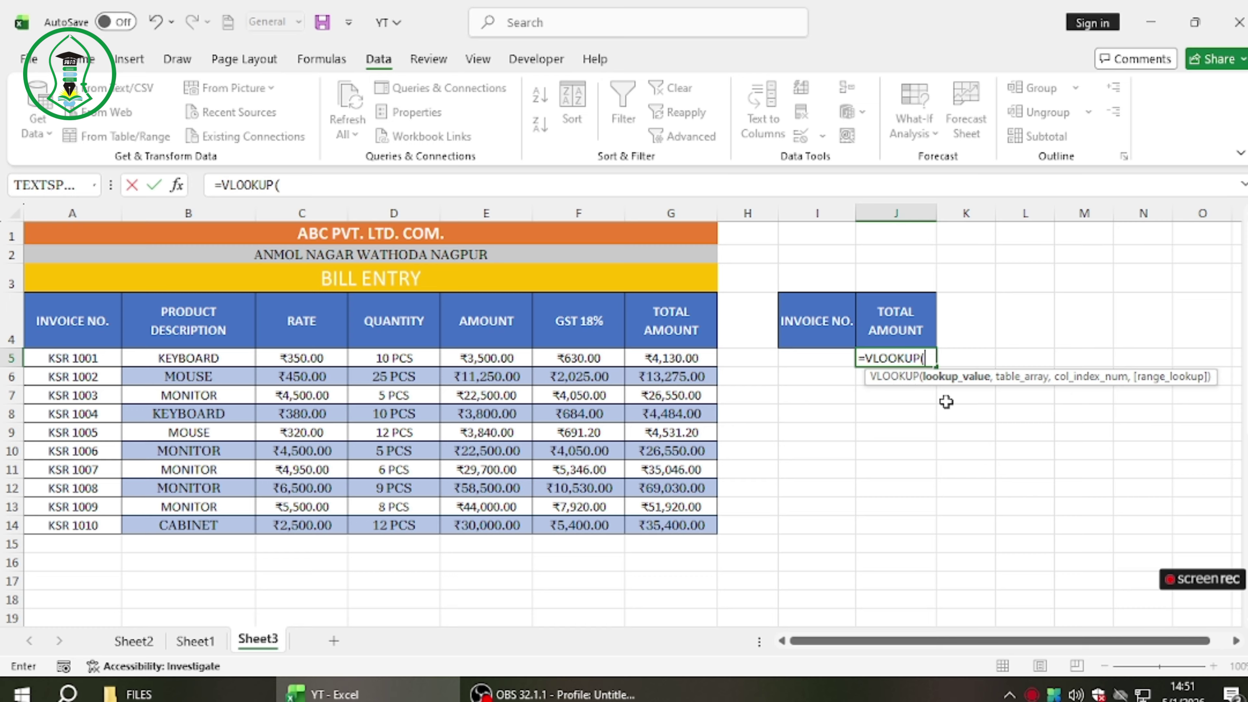
pyautogui.click(818, 359)
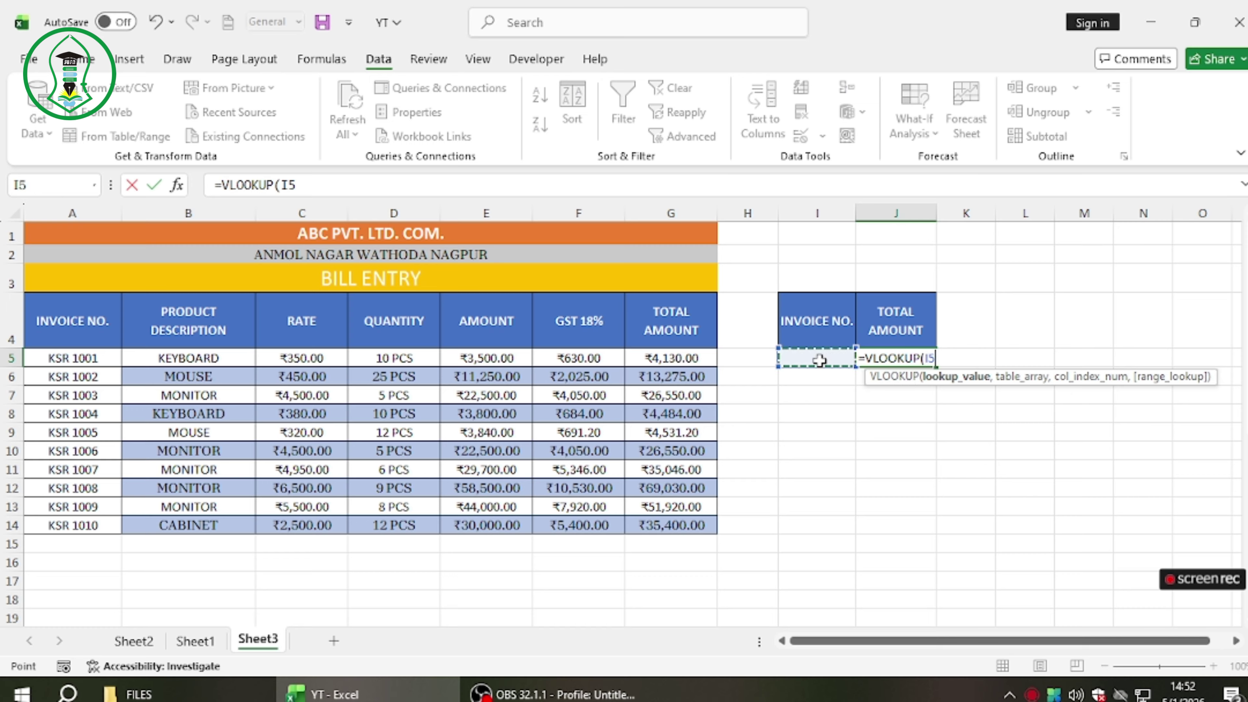
pyautogui.write(',')
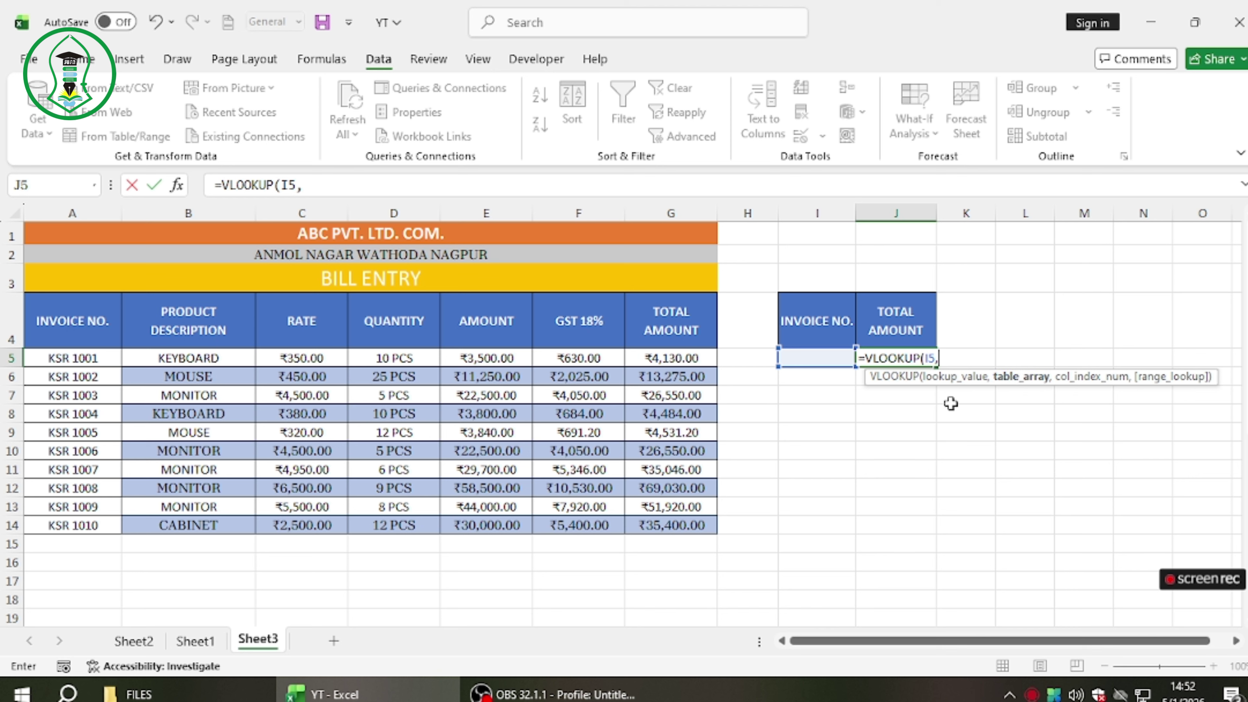
pyautogui.moveTo(53, 332); pyautogui.dragTo(642, 519)
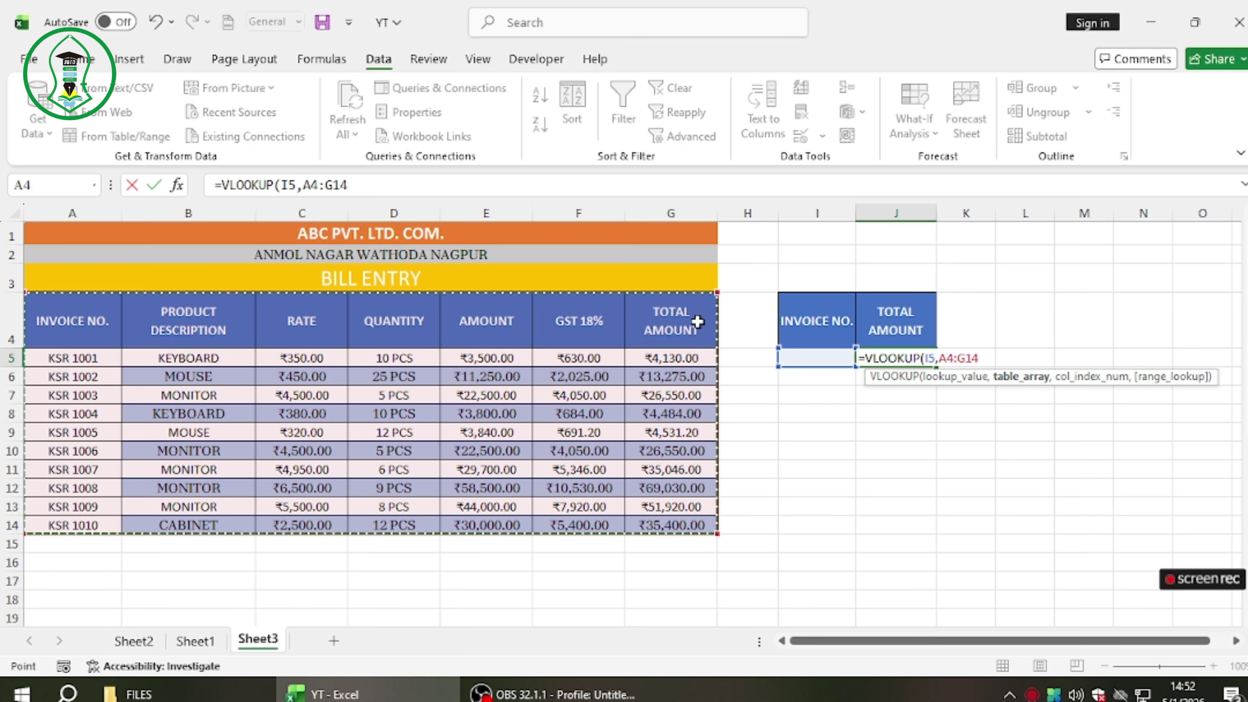
pyautogui.write(',7')
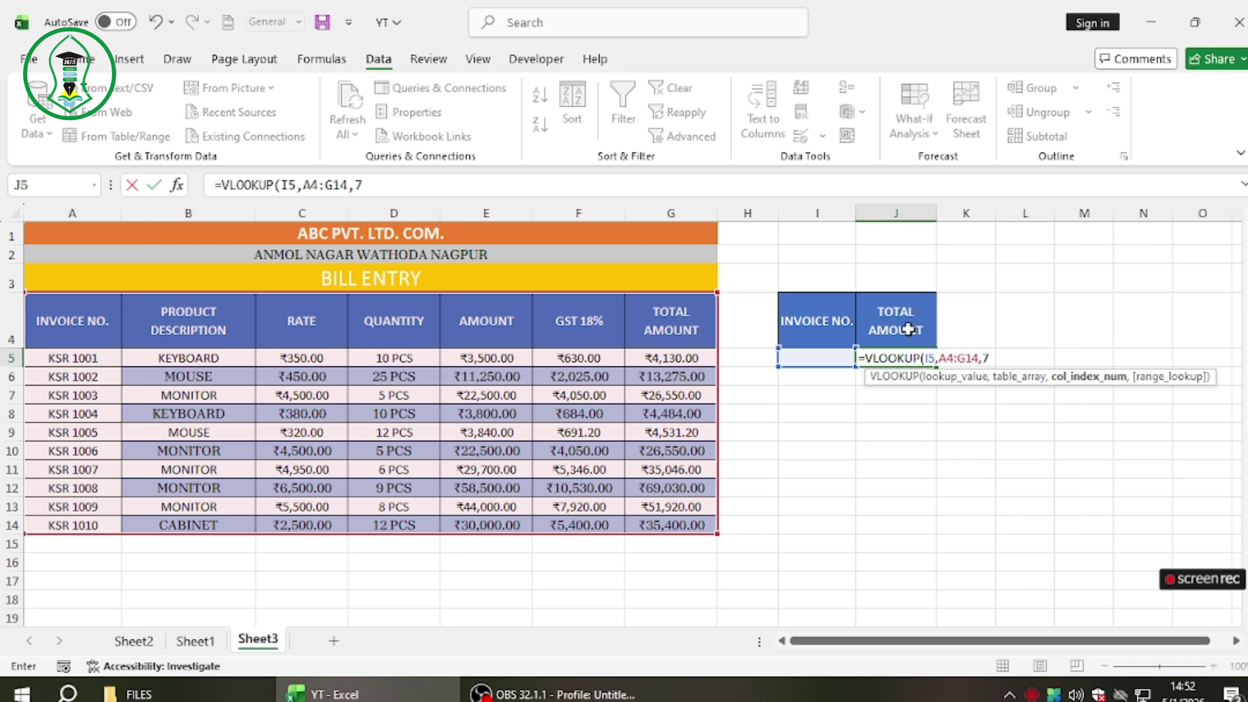
# Set the range_lookup argument of the J5 VLOOKUP to FALSE for an exact match and complete the formula
pyautogui.write(',')
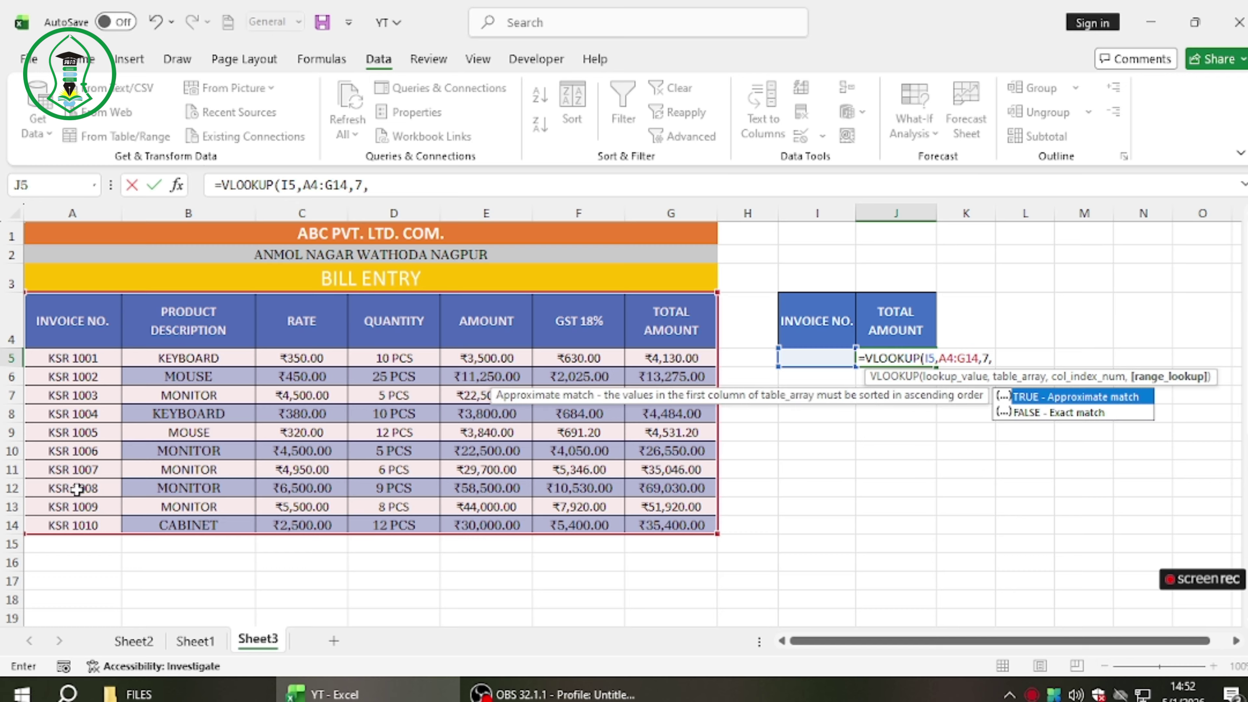
pyautogui.click(1059, 415)
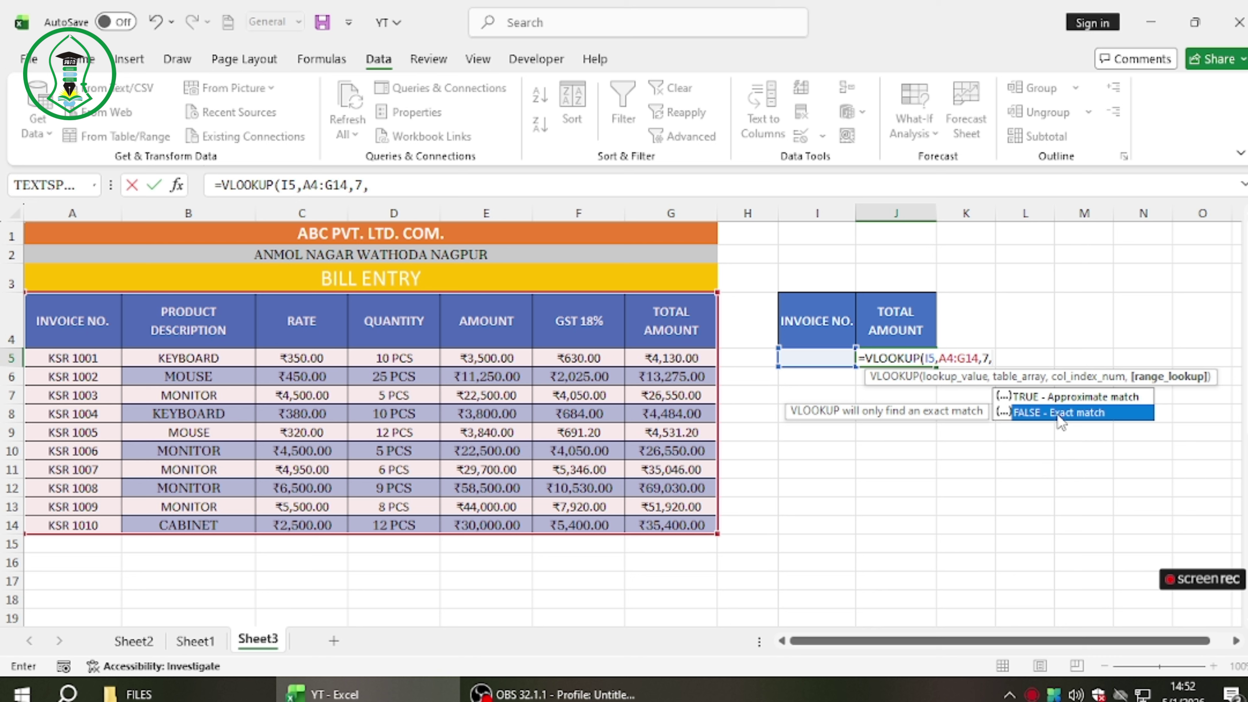
pyautogui.doubleClick(1043, 418)
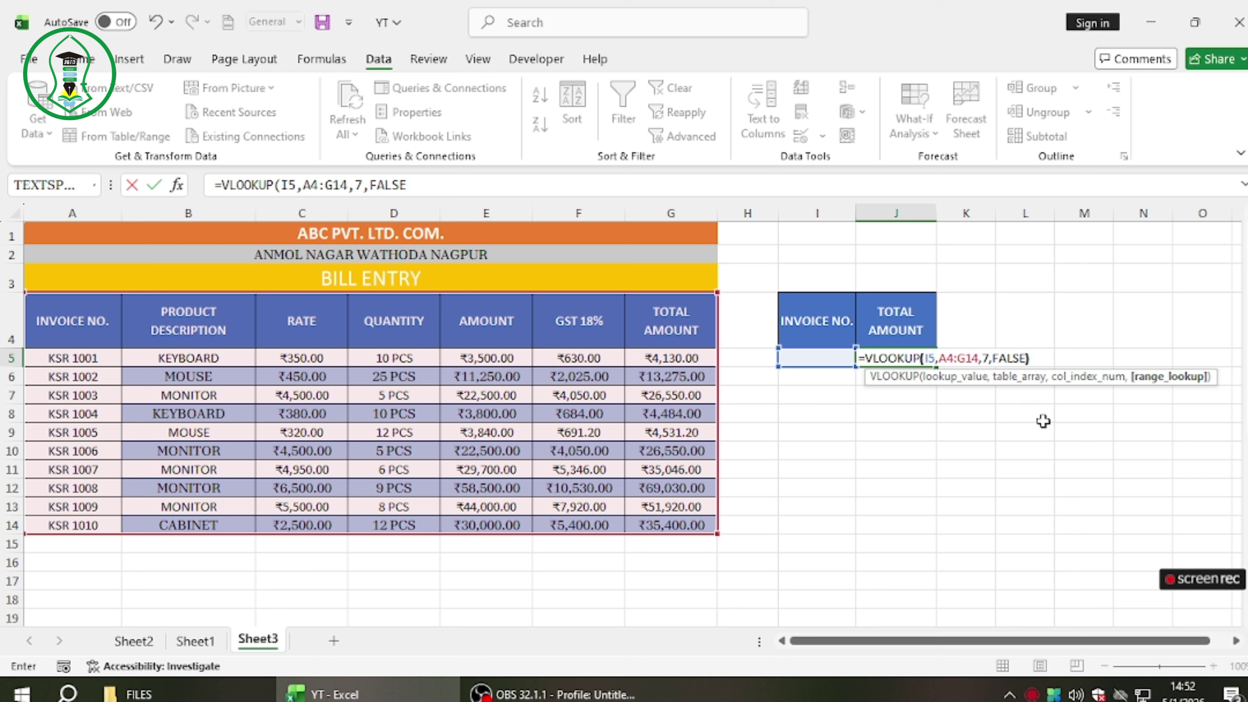
pyautogui.write(')')
pyautogui.press('Return')
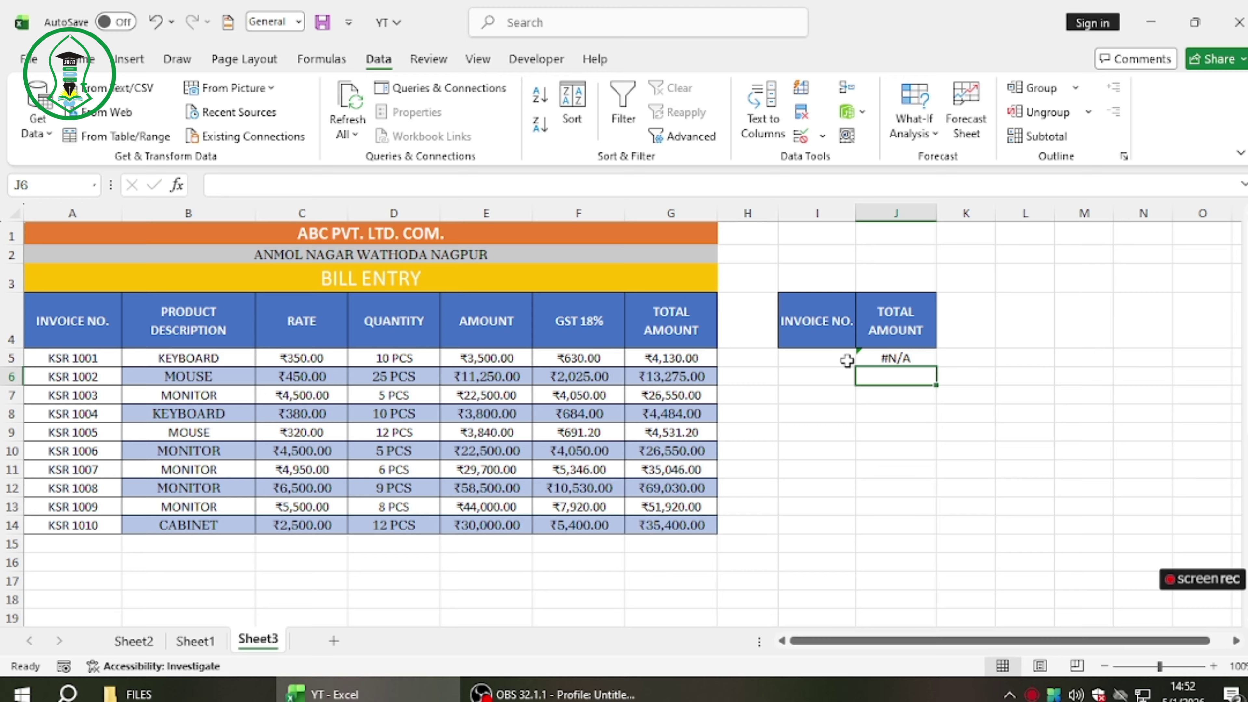
pyautogui.click(878, 359)
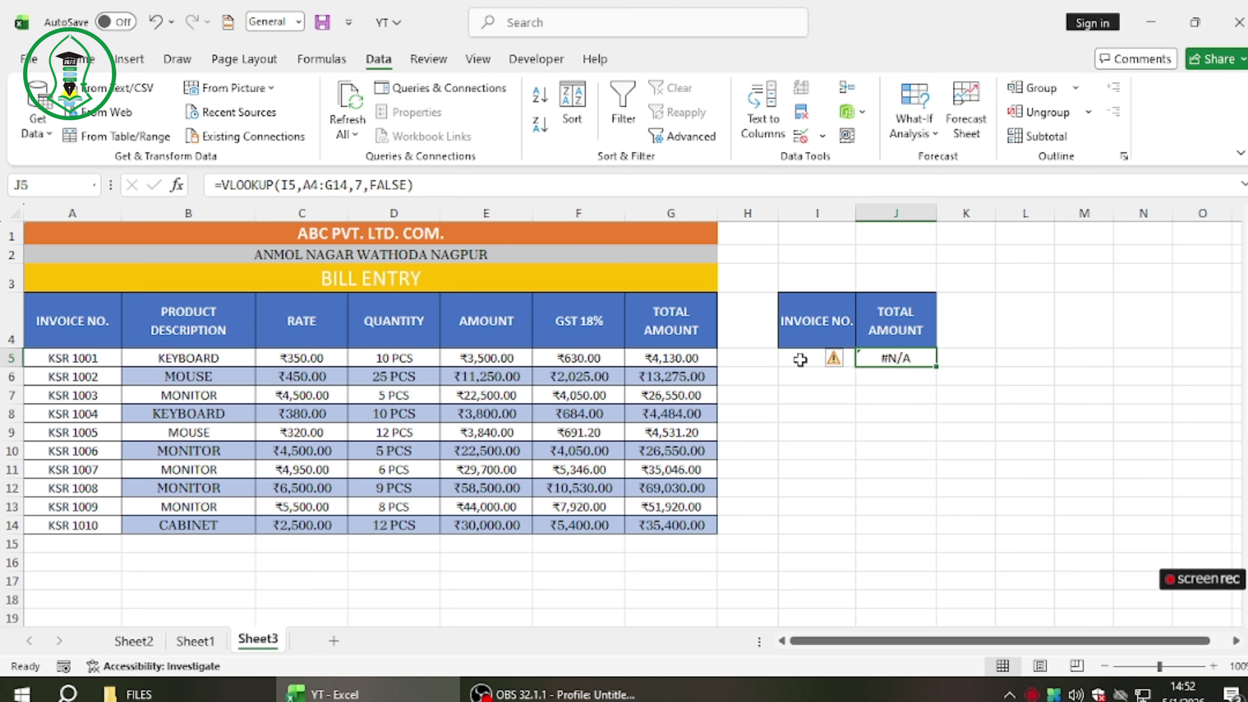
pyautogui.click(797, 380)
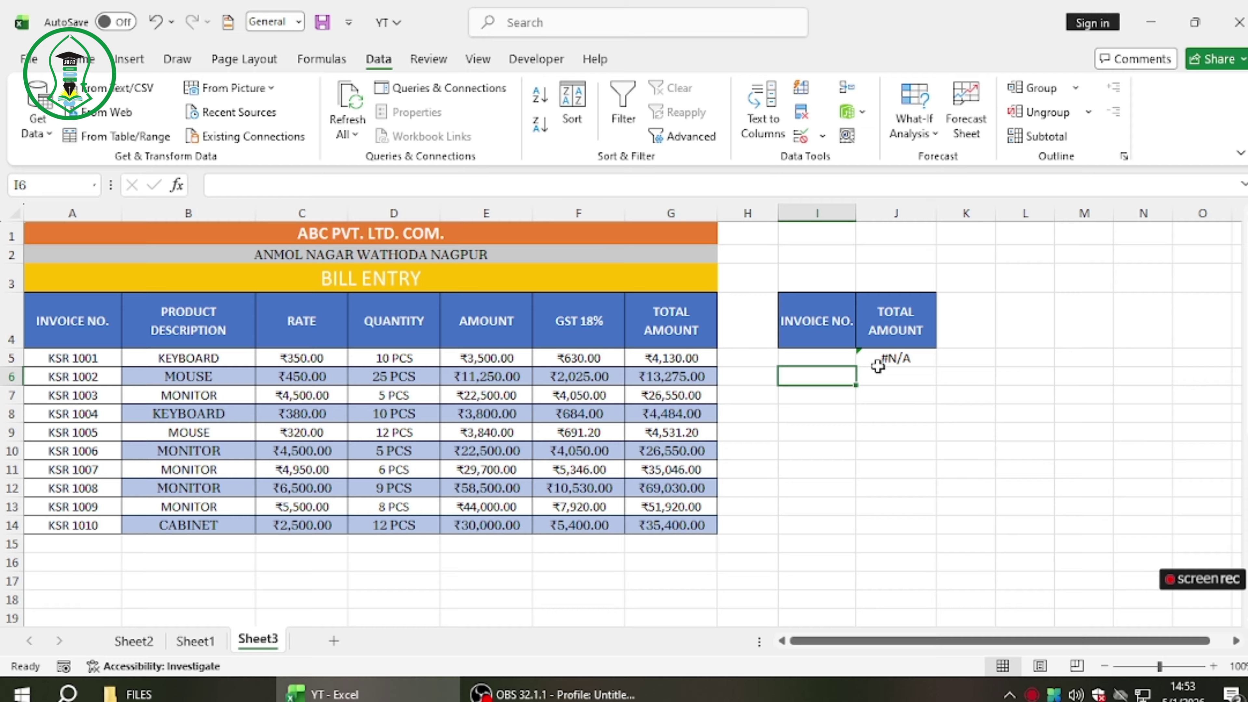
# Add a List data validation to I5 with the invoice numbers in $A$5:$A$14 as its source
pyautogui.click(810, 354)
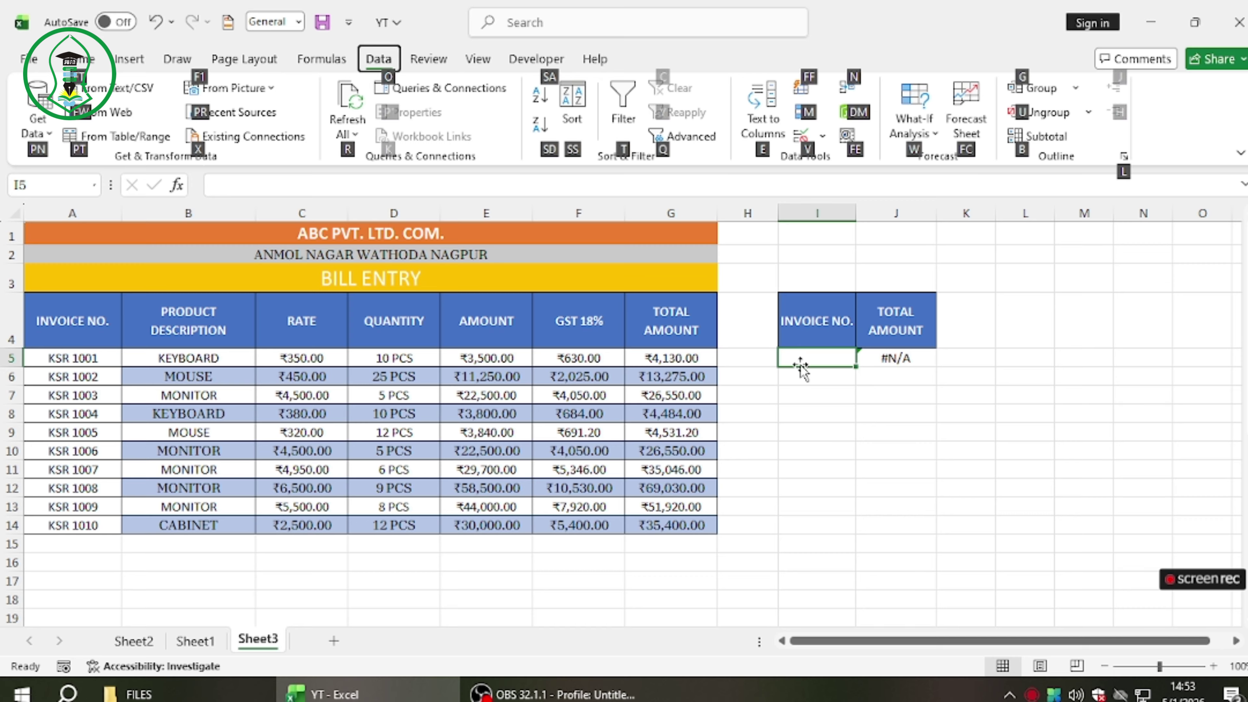
pyautogui.hotkey('alt', 'a')
pyautogui.press('v')
pyautogui.press('v')
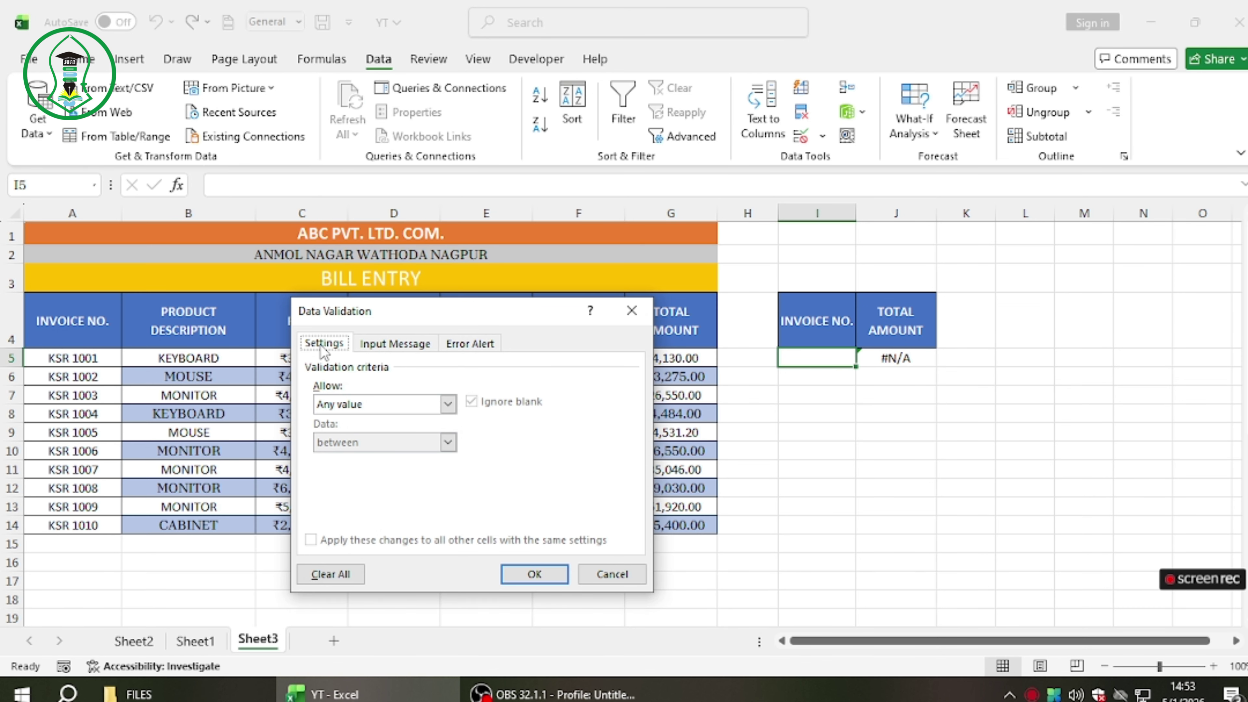
pyautogui.click(350, 404)
pyautogui.click(346, 457)
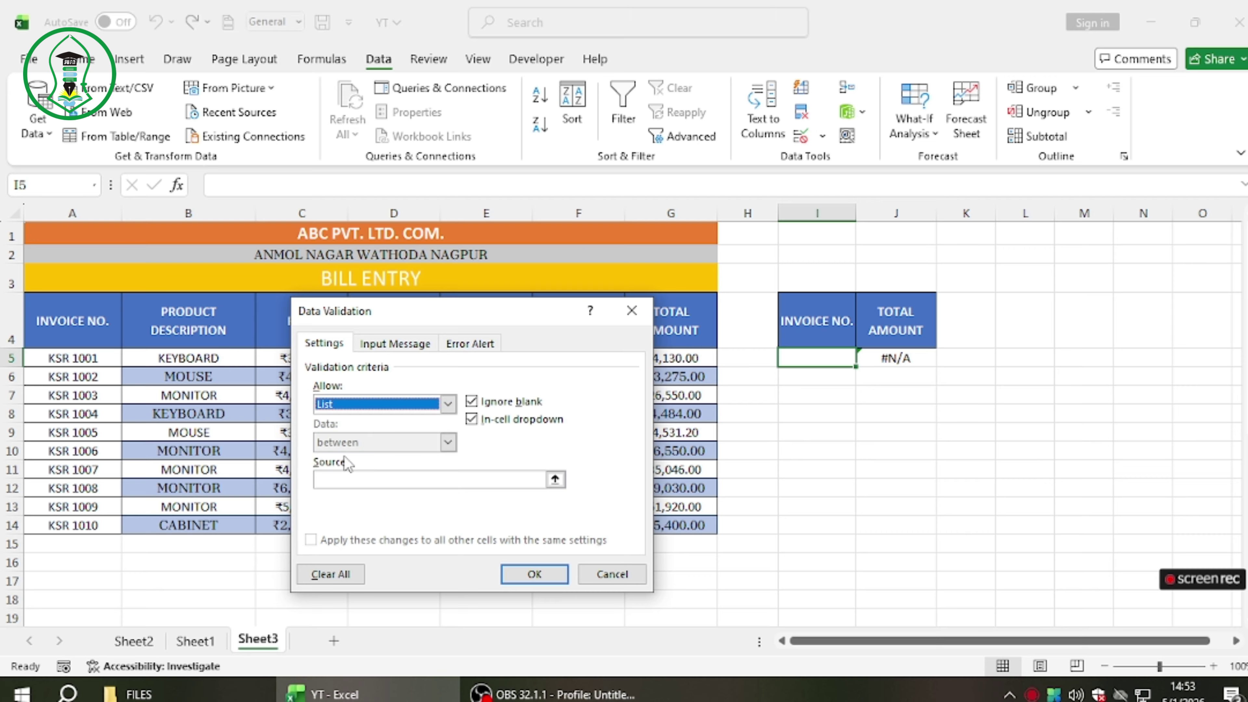
pyautogui.click(66, 353)
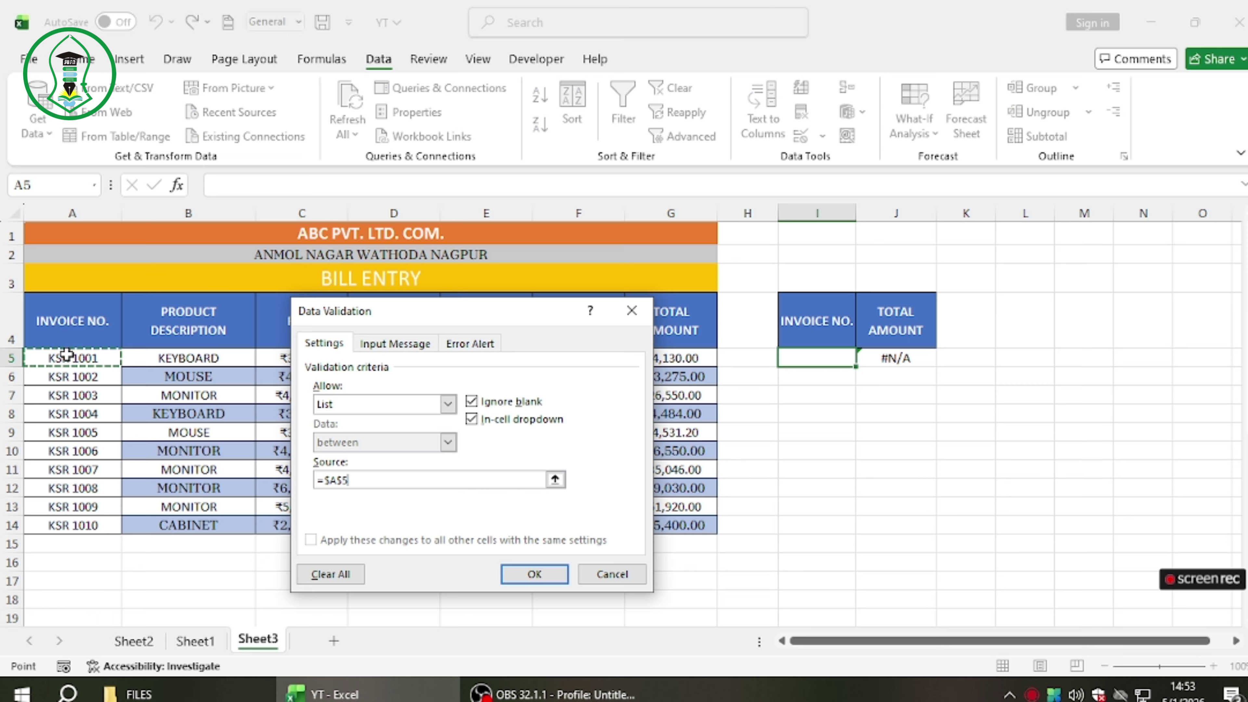
pyautogui.hotkey('ctrl', 'shift', 'Down')
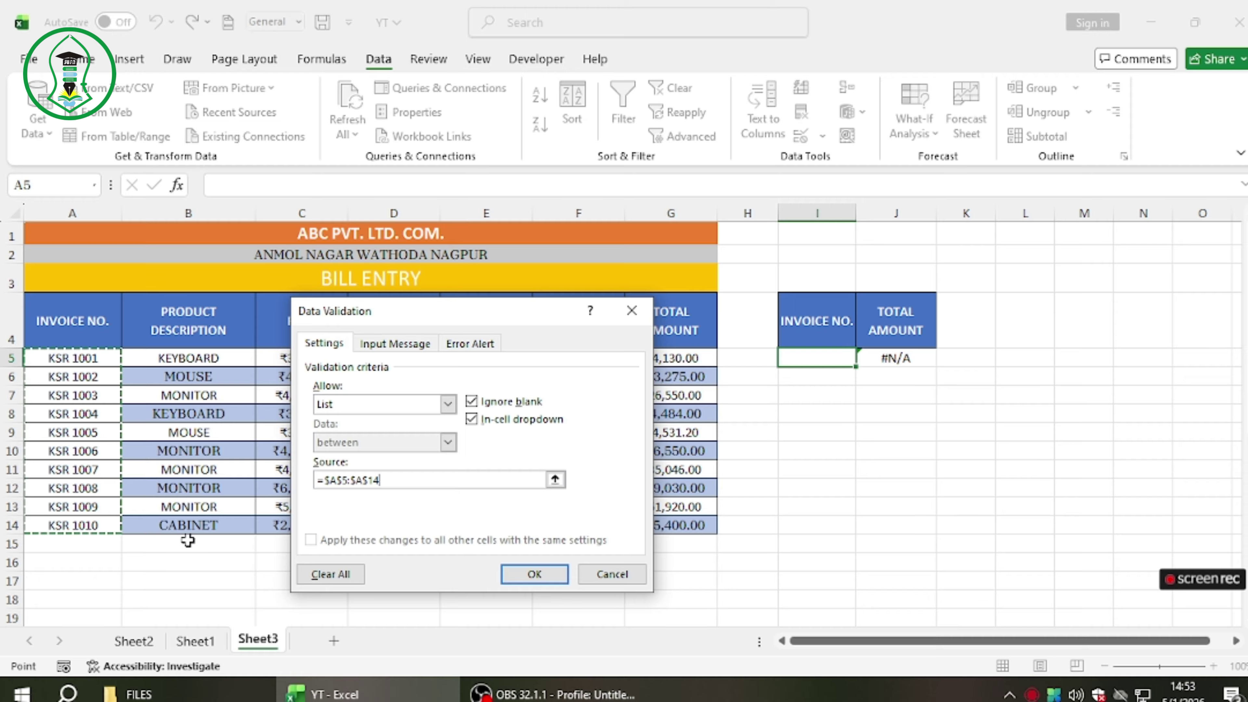
pyautogui.click(535, 574)
# Test the exact-match lookup by choosing the fourth and then the seventh invoice number from the list in I5
pyautogui.click(863, 358)
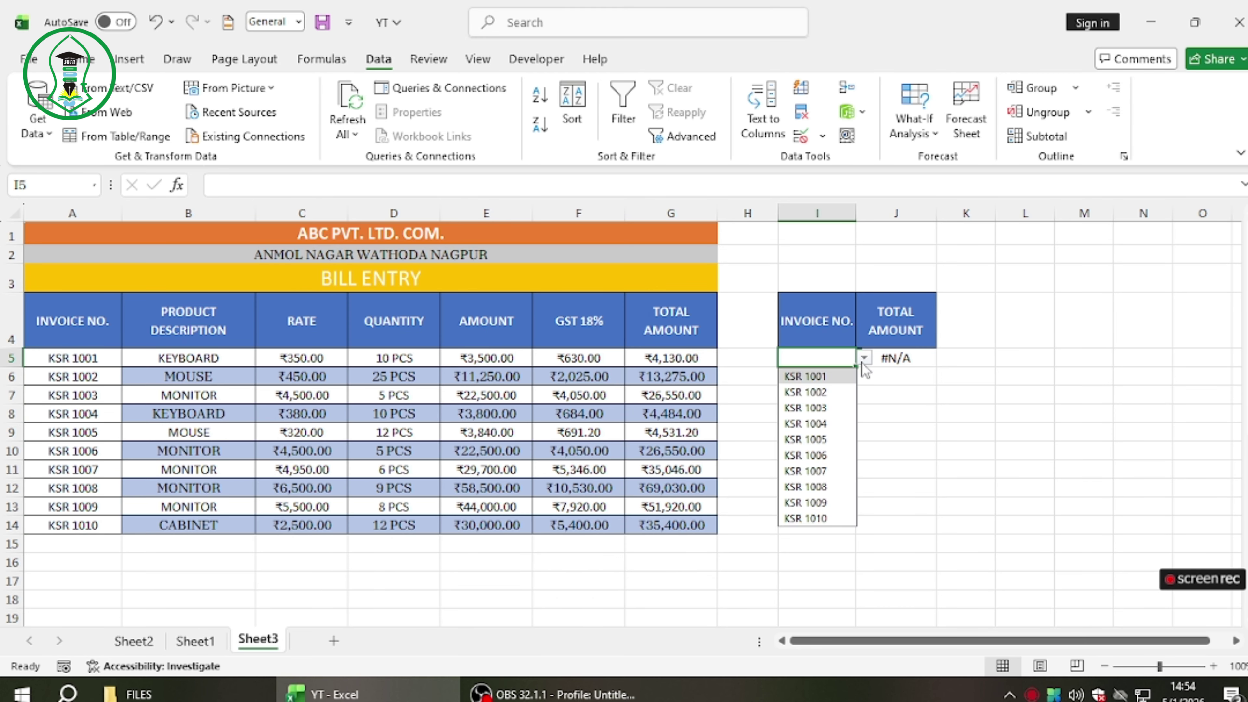
pyautogui.click(827, 420)
pyautogui.click(864, 358)
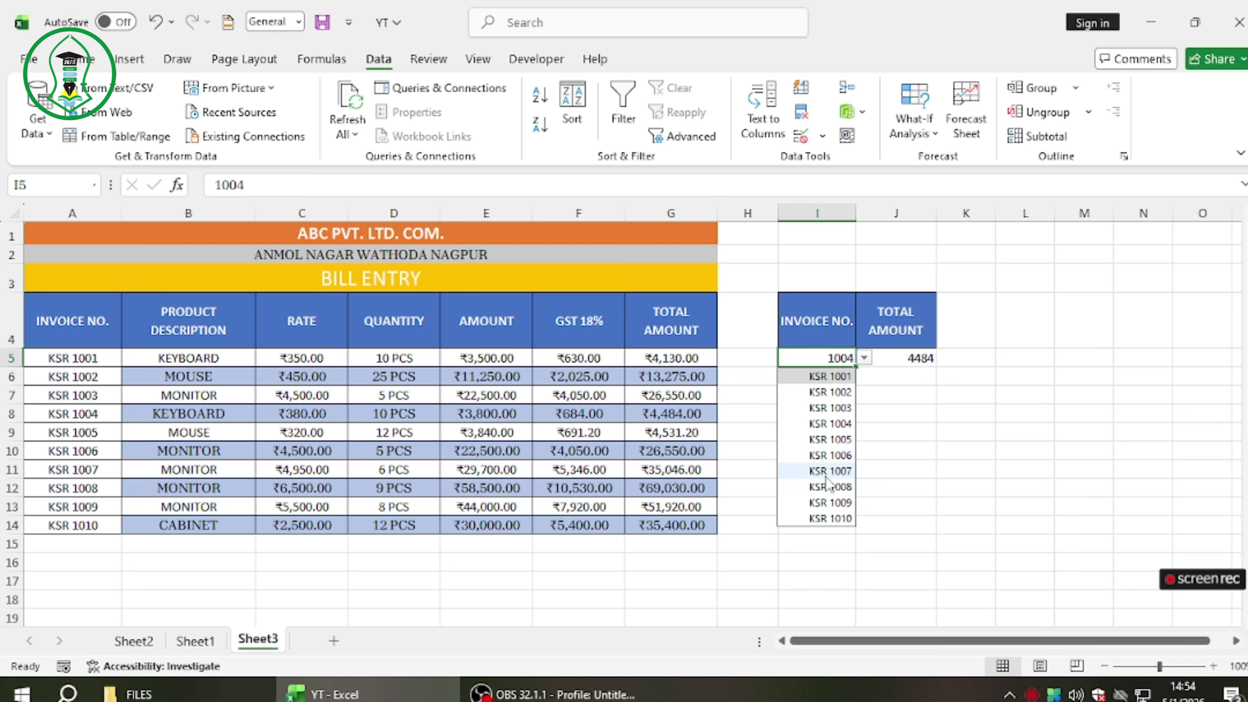
pyautogui.click(825, 473)
pyautogui.click(823, 376)
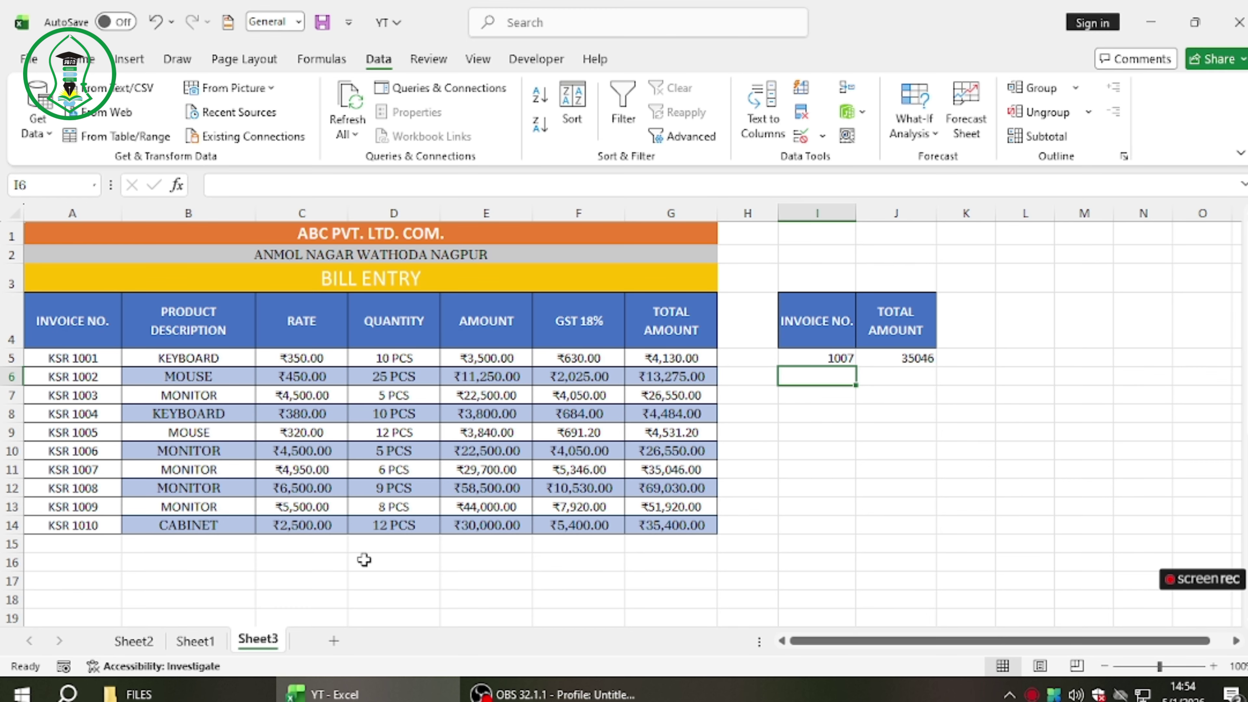
# Review the VLOOKUP topic list on Sheet2, the core components on Sheet1 and the finished lookup on Sheet3
pyautogui.click(138, 642)
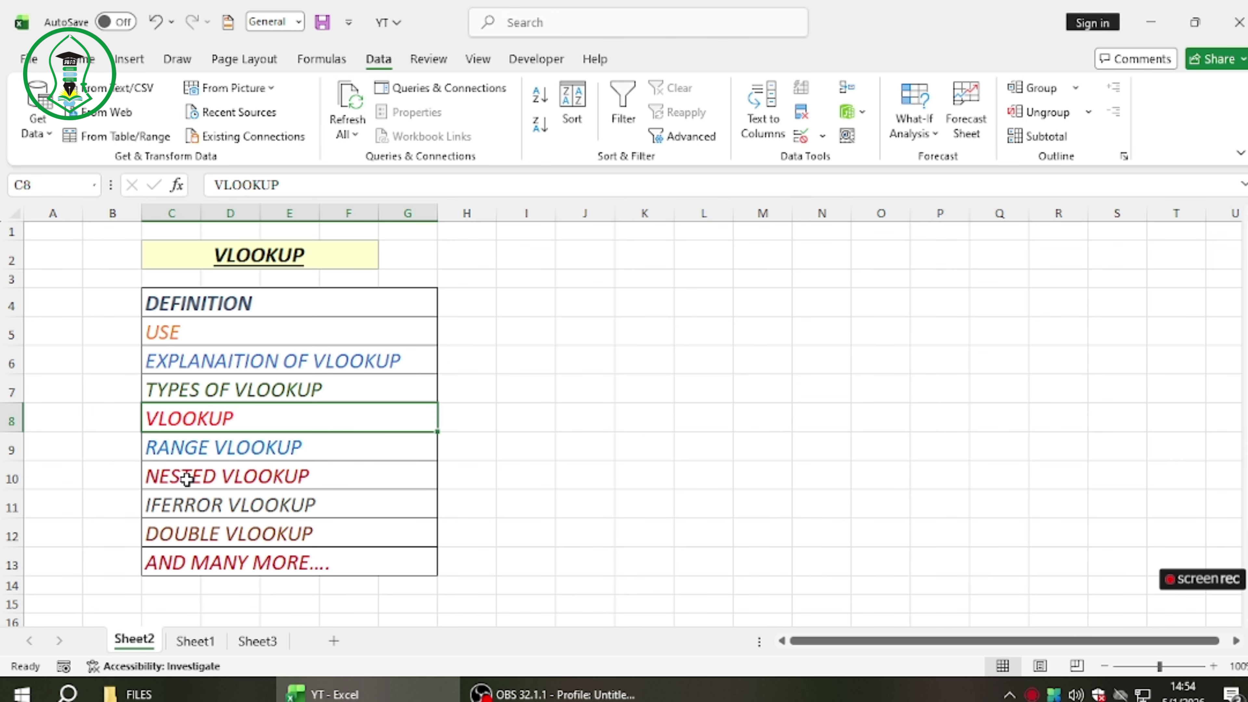
pyautogui.click(196, 642)
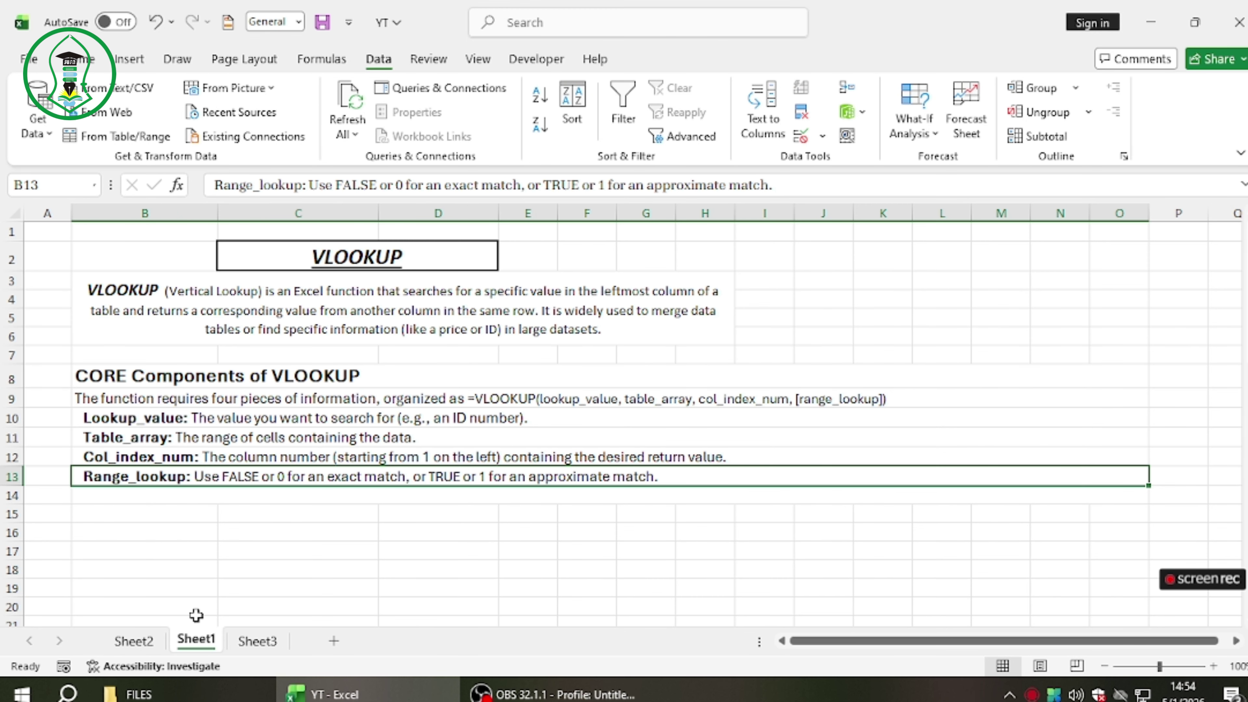
pyautogui.click(248, 642)
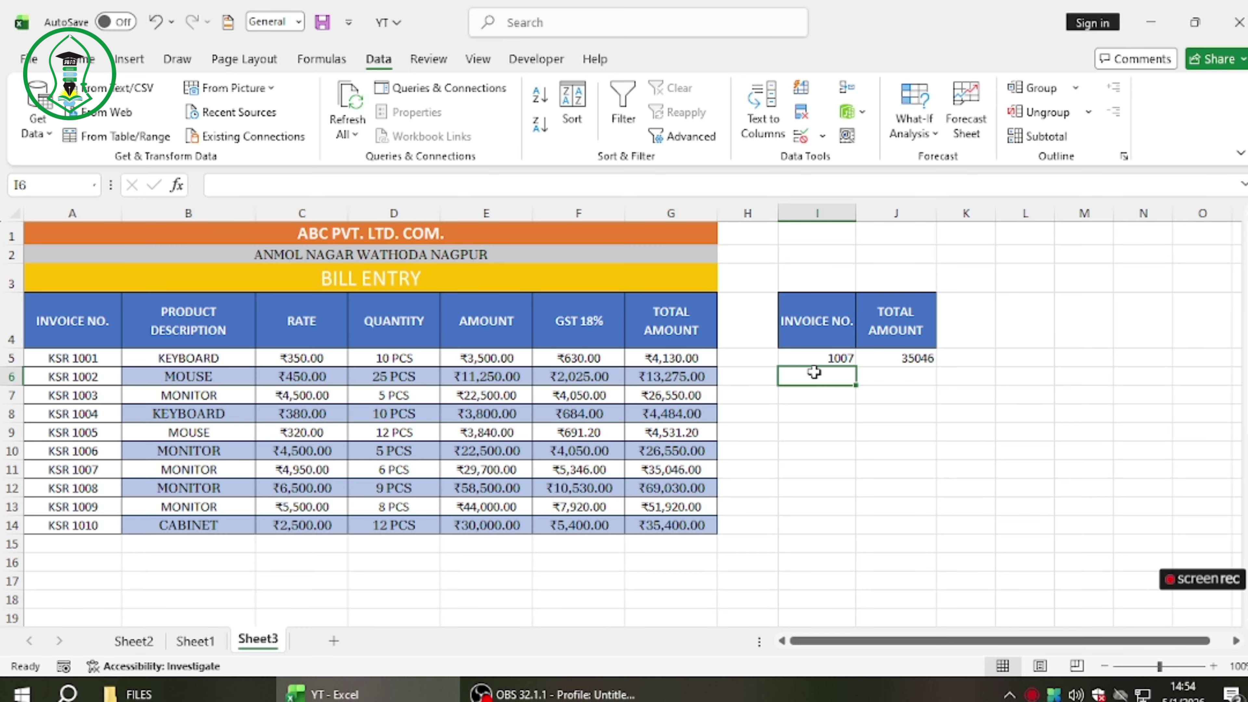
pyautogui.click(813, 358)
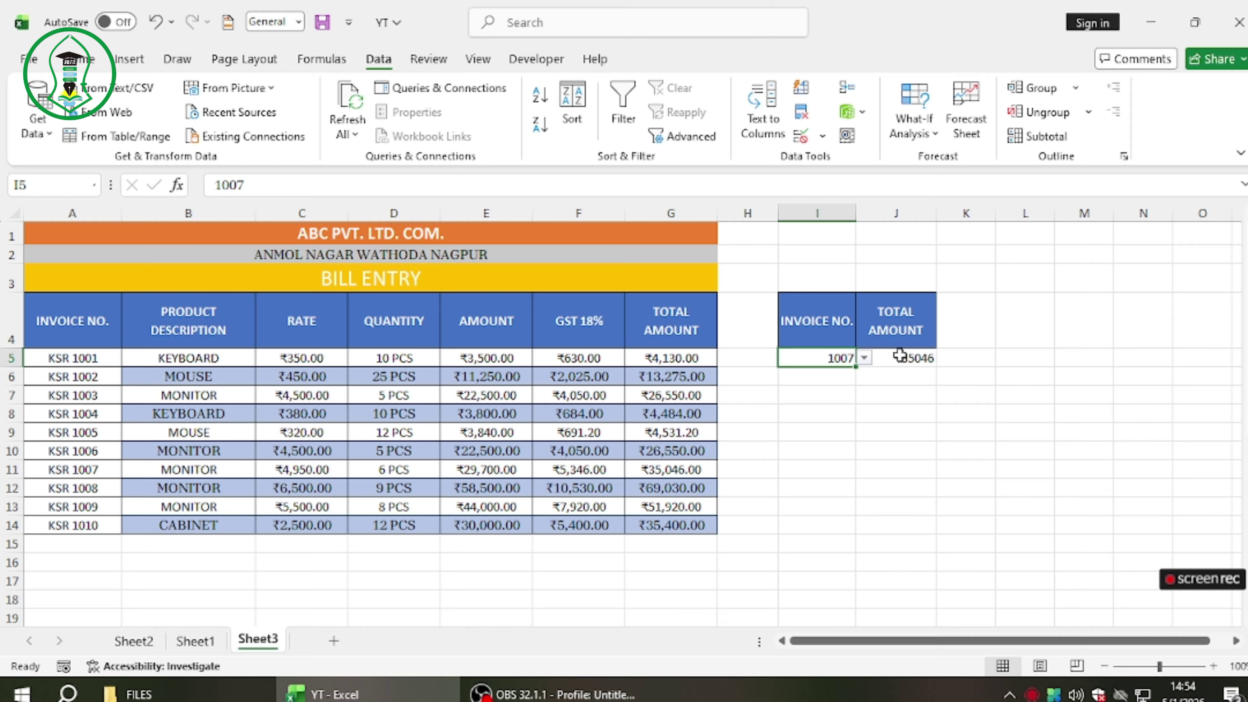
pyautogui.click(133, 640)
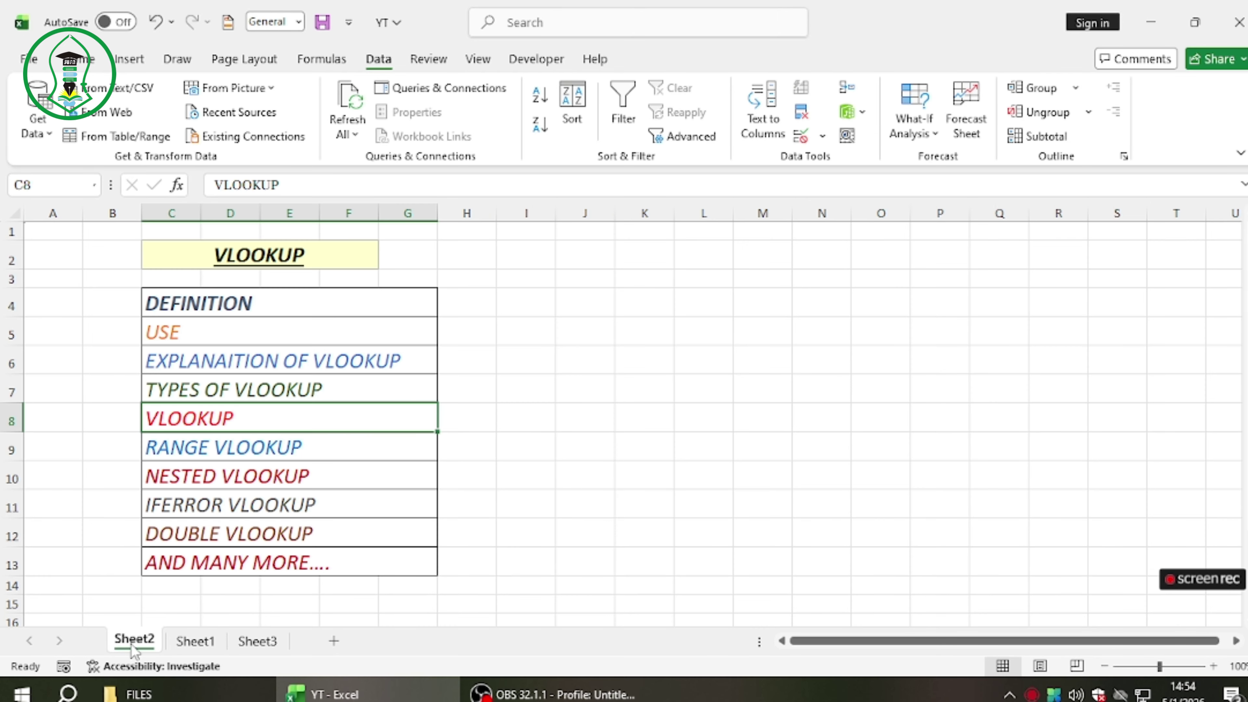
pyautogui.click(257, 639)
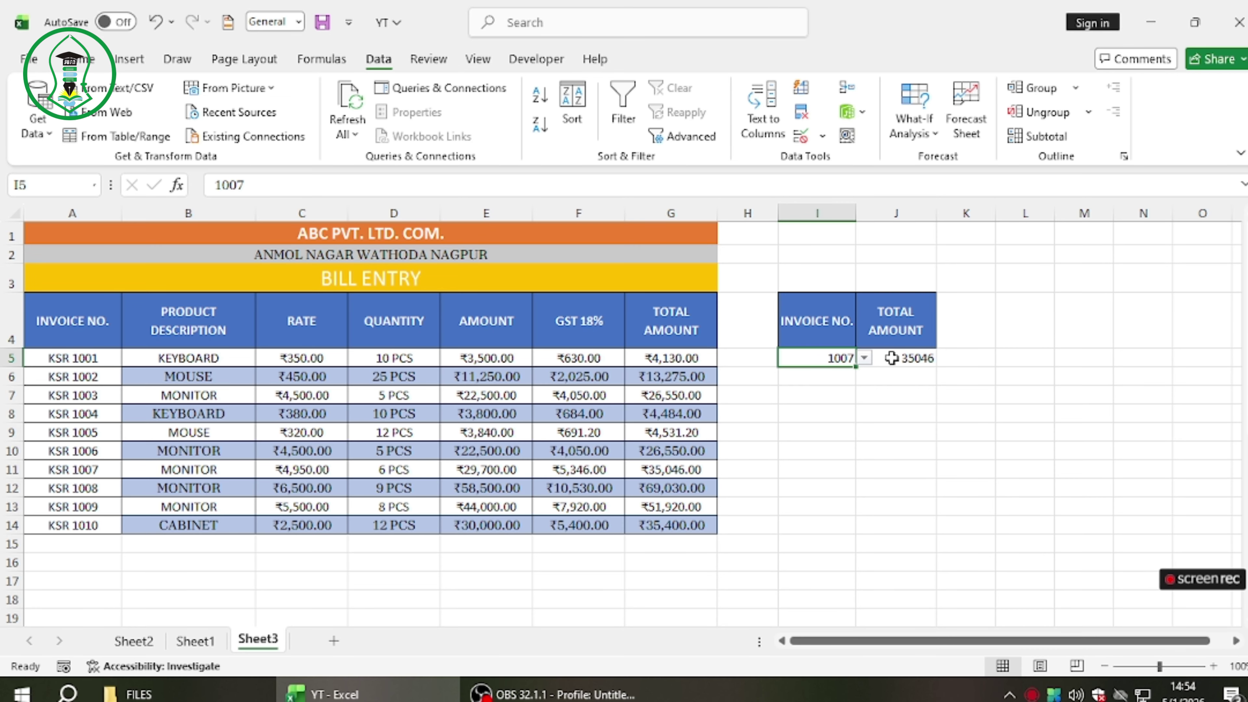
pyautogui.click(827, 377)
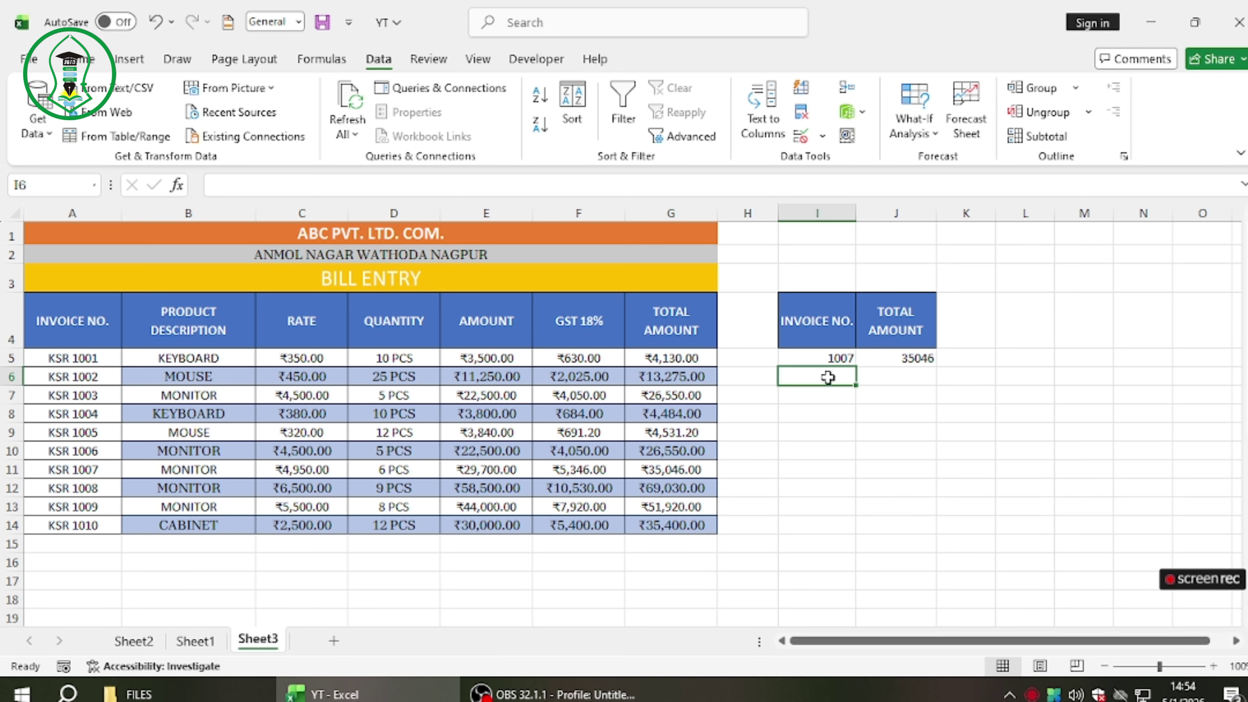